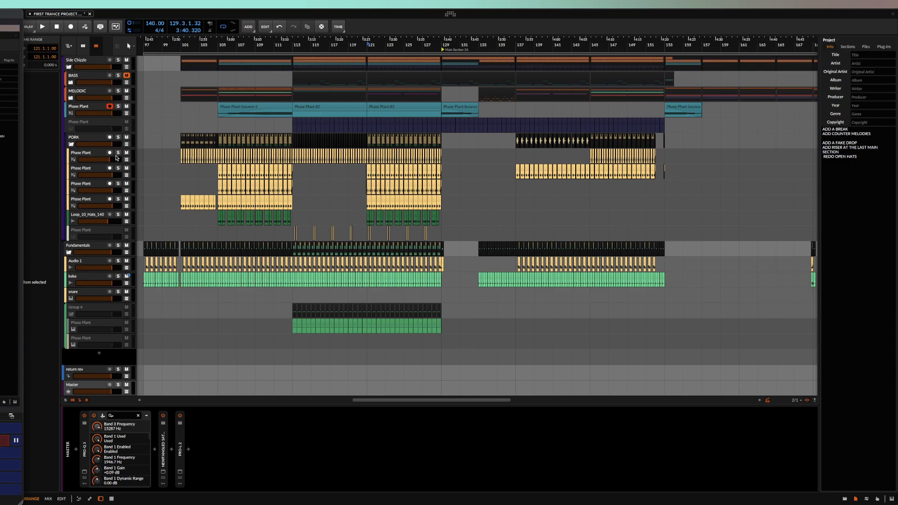
Solo the topmost Phase Plant track in the PORN group and inspect its synth patch
{"action": "left_click", "coordinate": [96, 156]}
{"action": "left_click", "coordinate": [118, 152]}
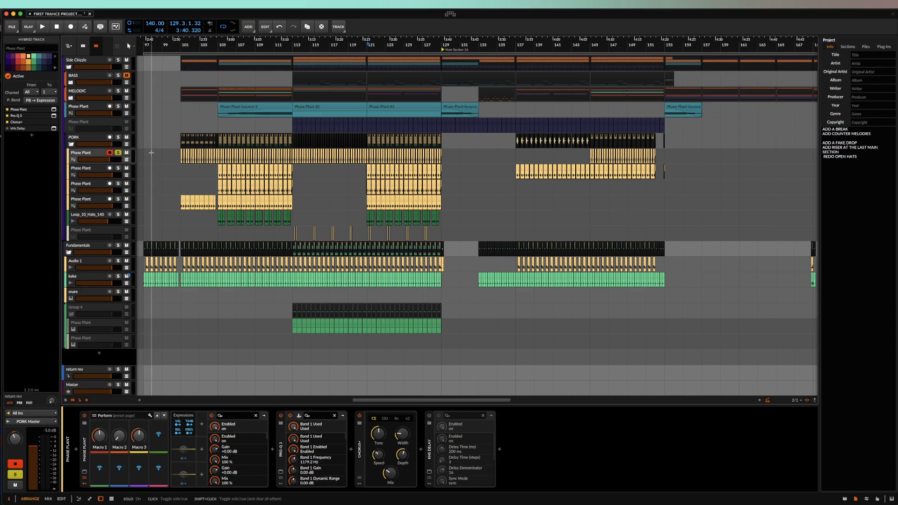
{"action": "scroll", "coordinate": [180, 157], "scroll_direction": "up", "scroll_amount": 5}
{"action": "left_click", "coordinate": [186, 153]}
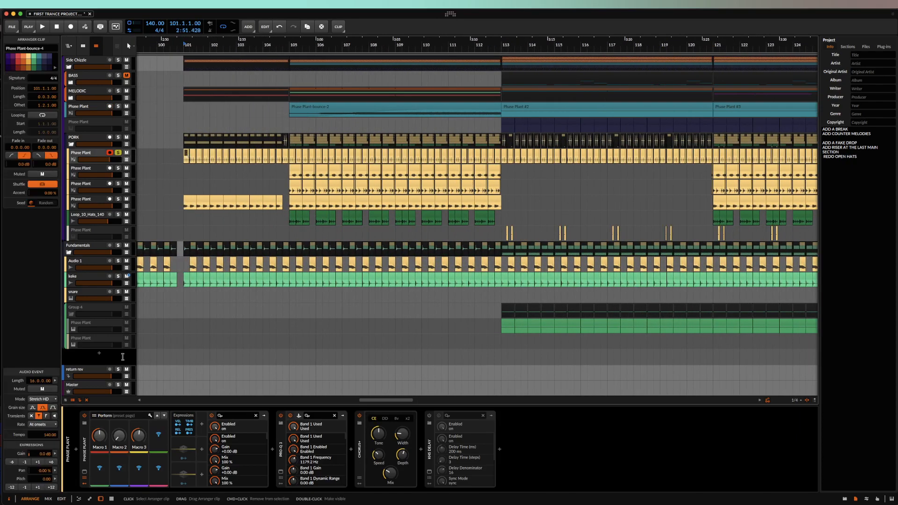
{"action": "left_click", "coordinate": [84, 472]}
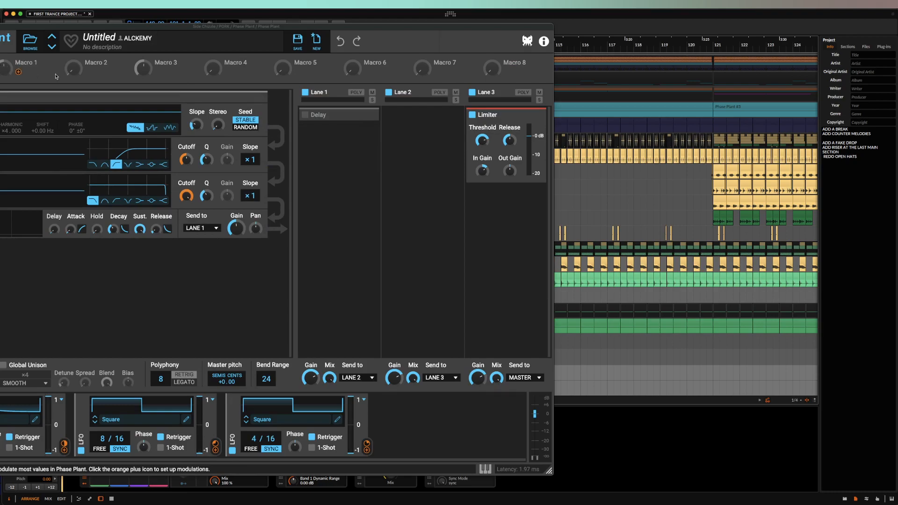
{"action": "key", "text": "Escape"}
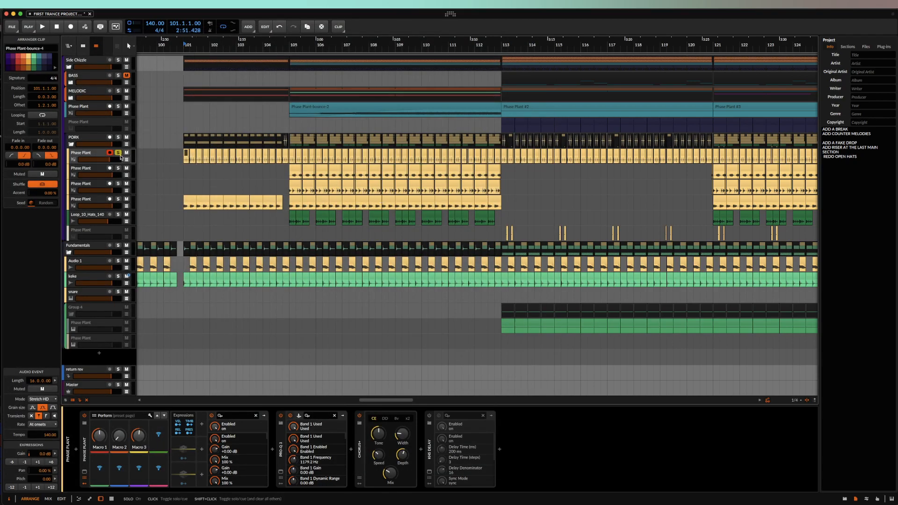
Play from bar 105 and audition the other three Phase Plant tracks in the PORN group soloed one after another
{"action": "left_click", "coordinate": [289, 160]}
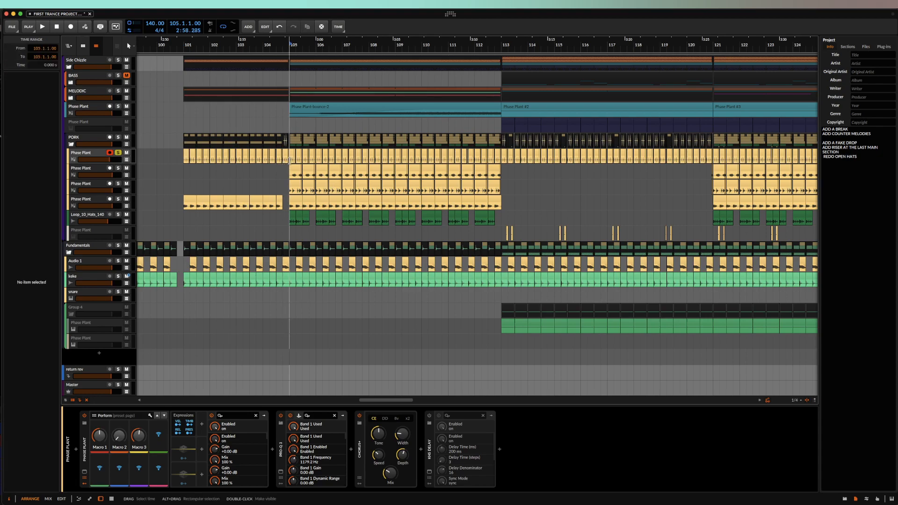
{"action": "scroll", "coordinate": [290, 160], "scroll_direction": "up", "scroll_amount": 3}
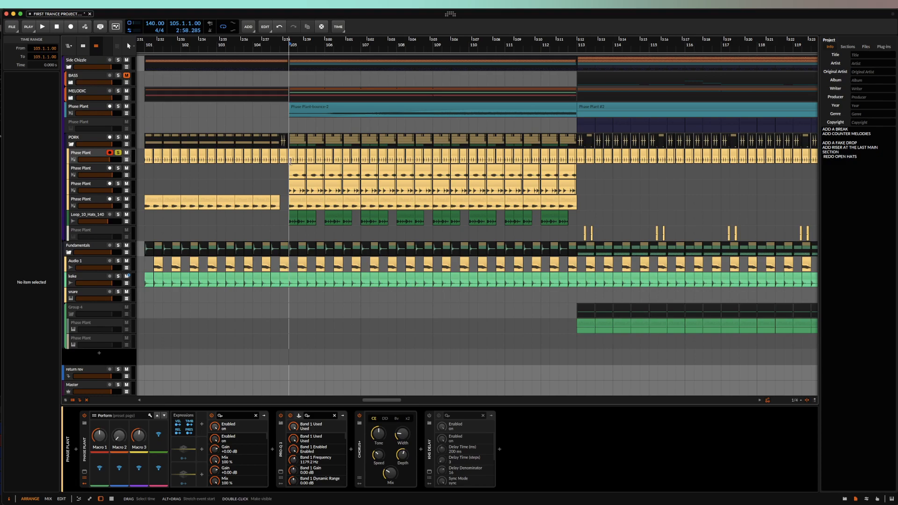
{"action": "key", "text": "space"}
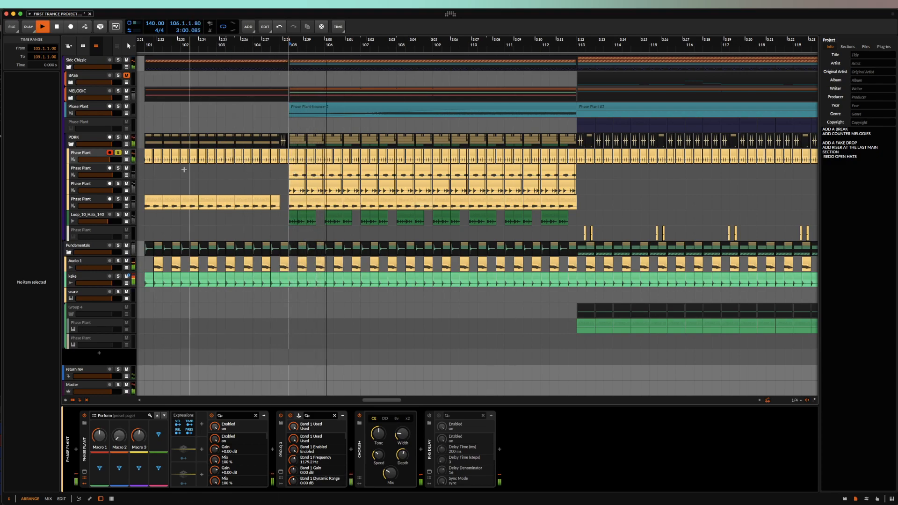
{"action": "left_click", "coordinate": [119, 168]}
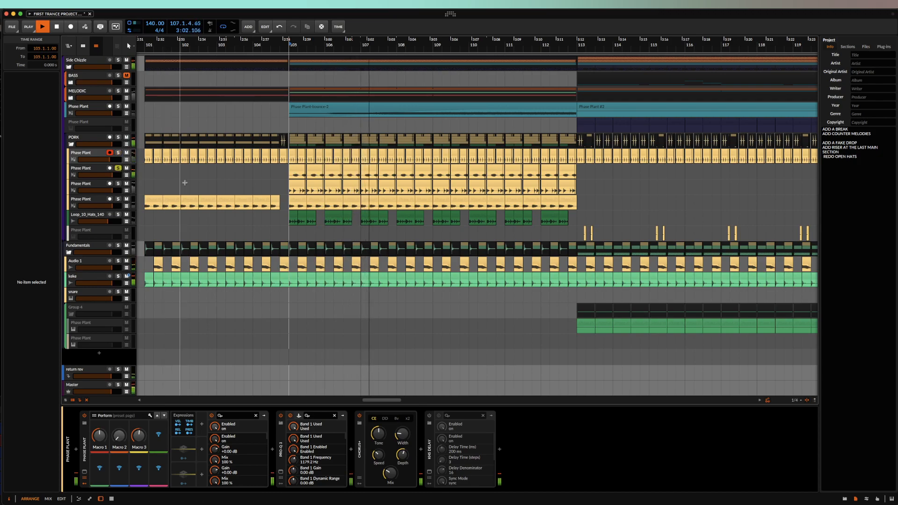
{"action": "left_click", "coordinate": [118, 186]}
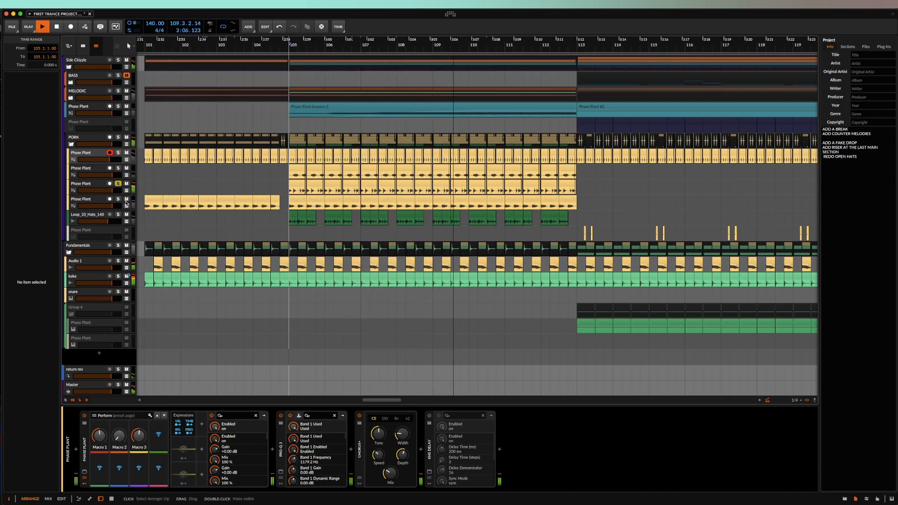
{"action": "left_click", "coordinate": [118, 200]}
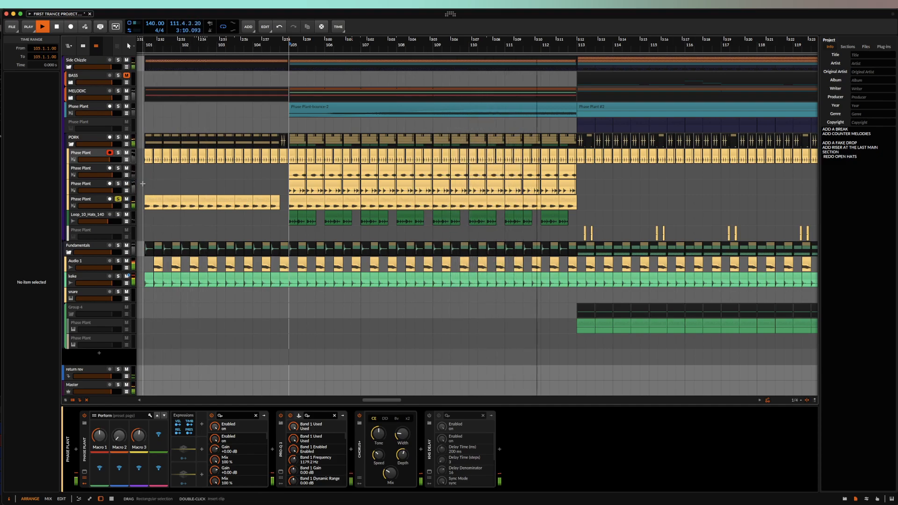
{"action": "key", "text": "space"}
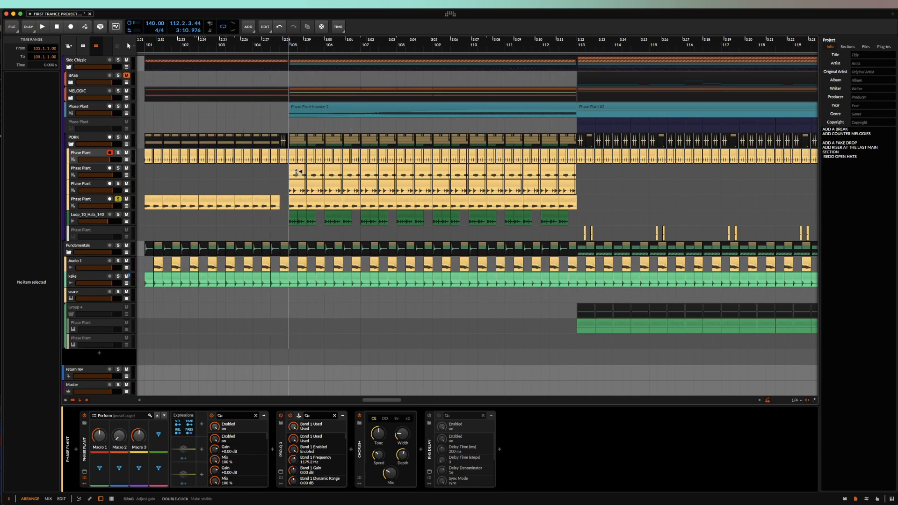
Play from bar 105 with the whole PORN group soloed and add the Fundamentals group to the solo
{"action": "scroll", "coordinate": [296, 171], "scroll_direction": "up", "scroll_amount": 2}
{"action": "left_click", "coordinate": [296, 169]}
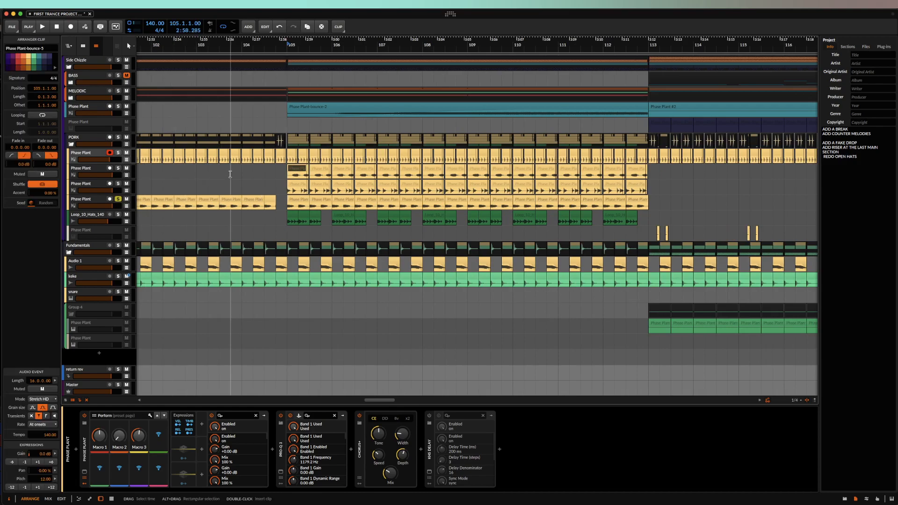
{"action": "left_click", "coordinate": [118, 137]}
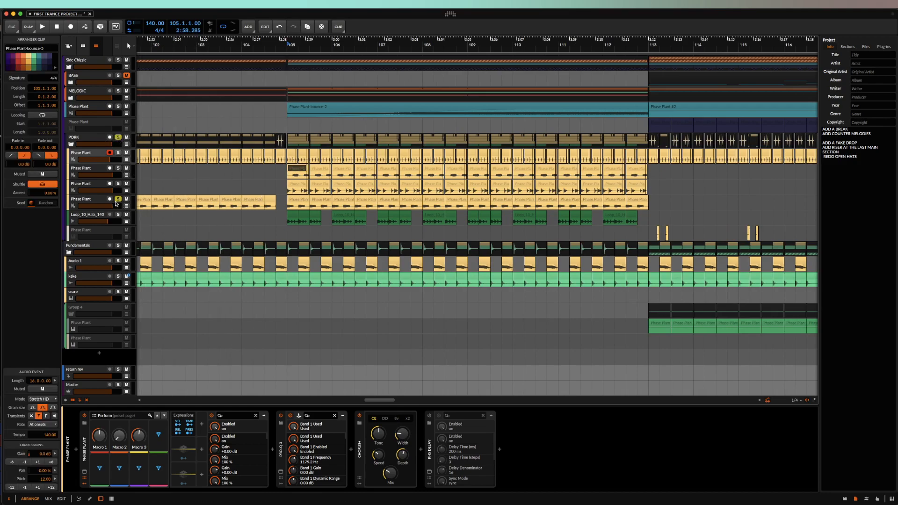
{"action": "key", "text": "space"}
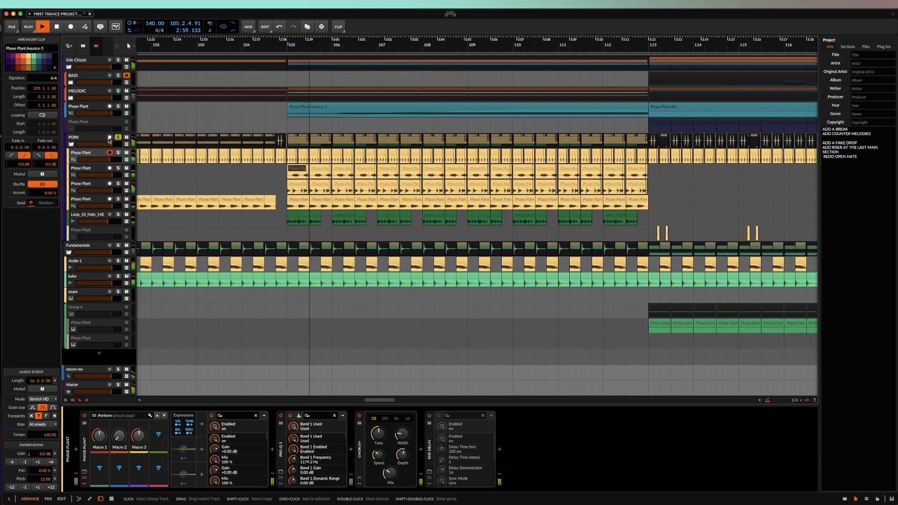
{"action": "left_click", "coordinate": [118, 246]}
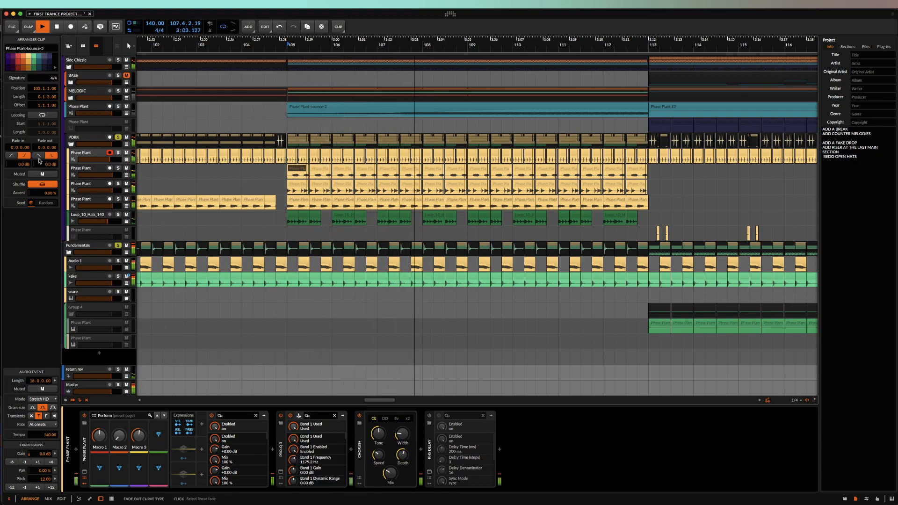
{"action": "scroll", "coordinate": [198, 161], "scroll_direction": "right", "scroll_amount": 3}
{"action": "scroll", "coordinate": [198, 162], "scroll_direction": "down", "scroll_amount": 5}
{"action": "scroll", "coordinate": [198, 162], "scroll_direction": "right", "scroll_amount": 2}
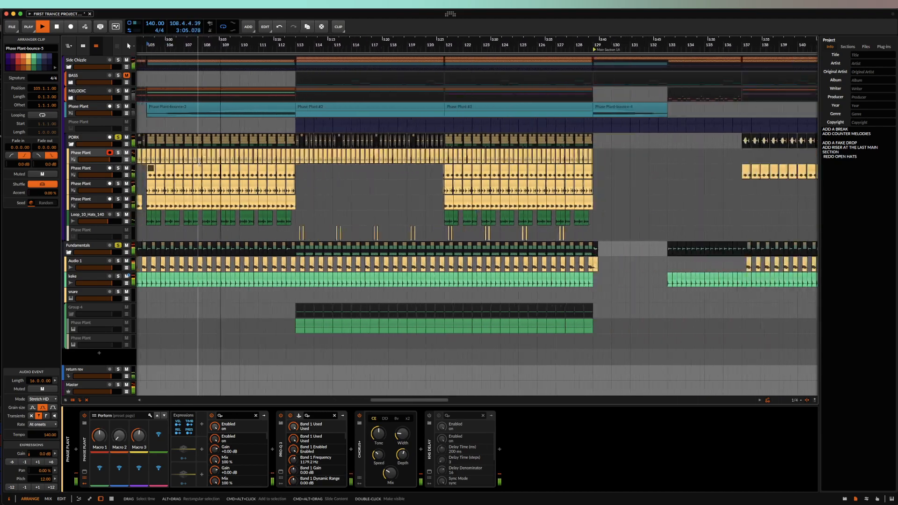
Stop playback with the PORN and Fundamentals solos cleared, and return the play position to bar 105
{"action": "scroll", "coordinate": [199, 162], "scroll_direction": "down", "scroll_amount": 2}
{"action": "left_click", "coordinate": [119, 139]}
{"action": "left_click", "coordinate": [118, 245]}
{"action": "key", "text": "space"}
{"action": "scroll", "coordinate": [230, 178], "scroll_direction": "left", "scroll_amount": 3}
{"action": "scroll", "coordinate": [184, 177], "scroll_direction": "down", "scroll_amount": 1}
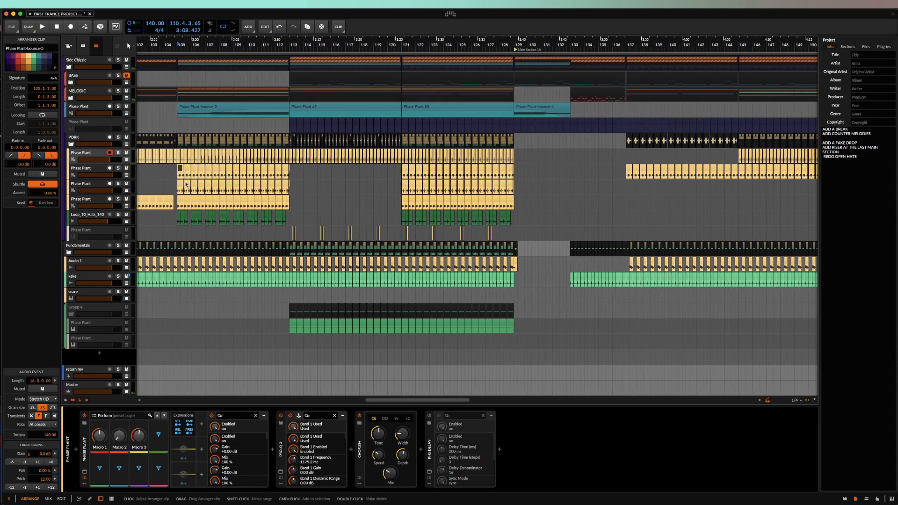
{"action": "scroll", "coordinate": [186, 184], "scroll_direction": "down", "scroll_amount": 2}
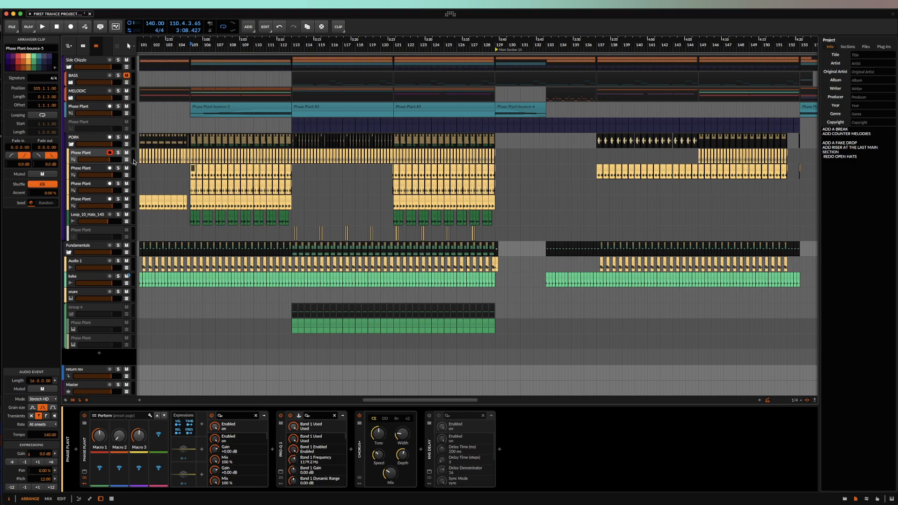
{"action": "left_click", "coordinate": [190, 176]}
{"action": "scroll", "coordinate": [189, 176], "scroll_direction": "down", "scroll_amount": 3}
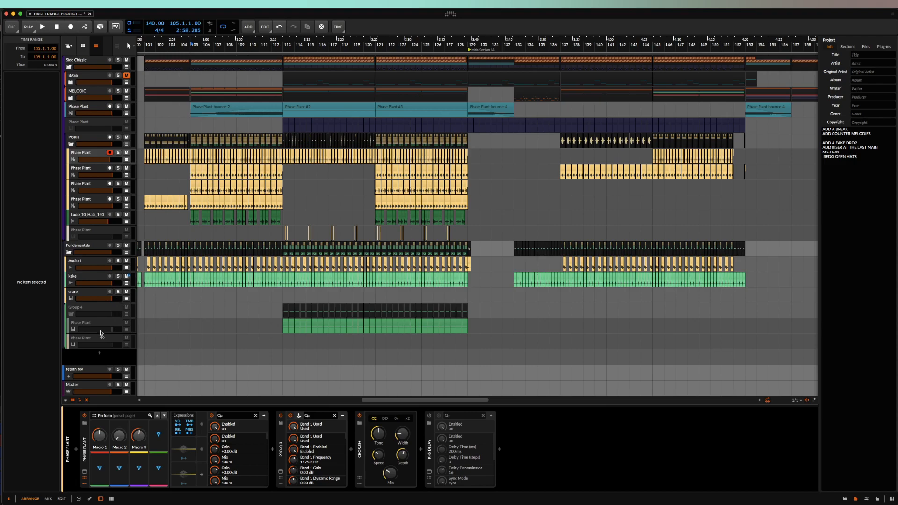
Add an instrument track below the collapsed Fundamentals group and load Phase Plant on it
{"action": "key", "text": "ctrl+t"}
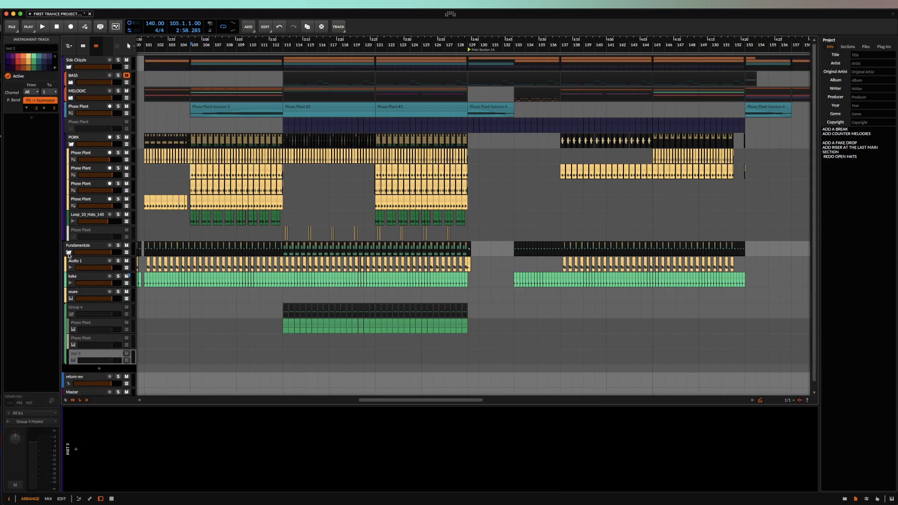
{"action": "left_click", "coordinate": [68, 253]}
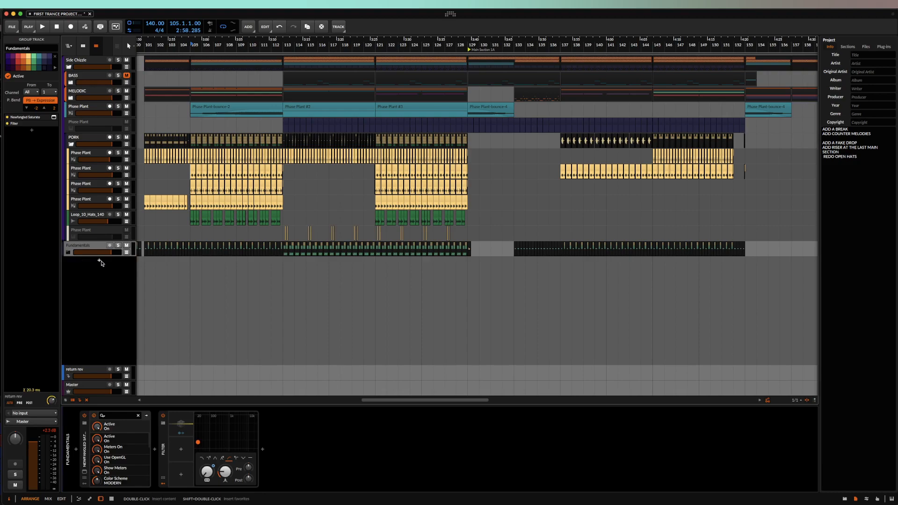
{"action": "double_click", "coordinate": [101, 262]}
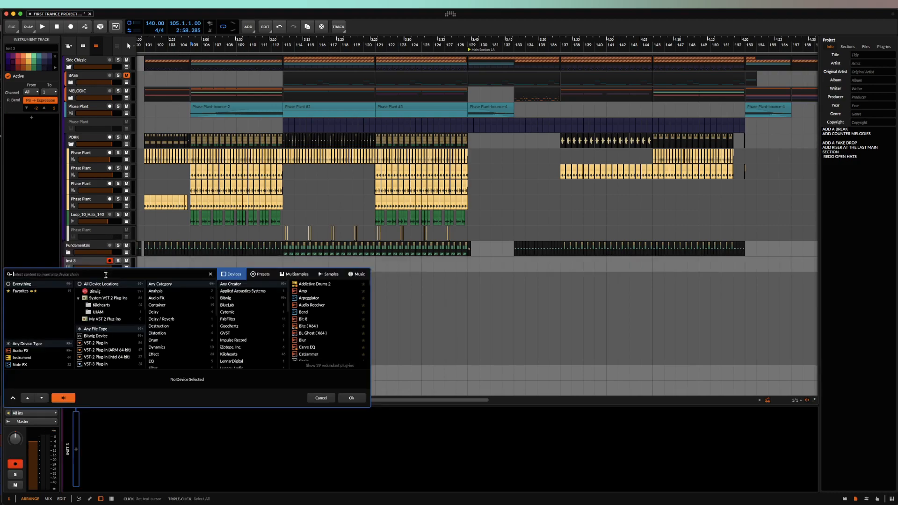
{"action": "type", "text": "PHASE"}
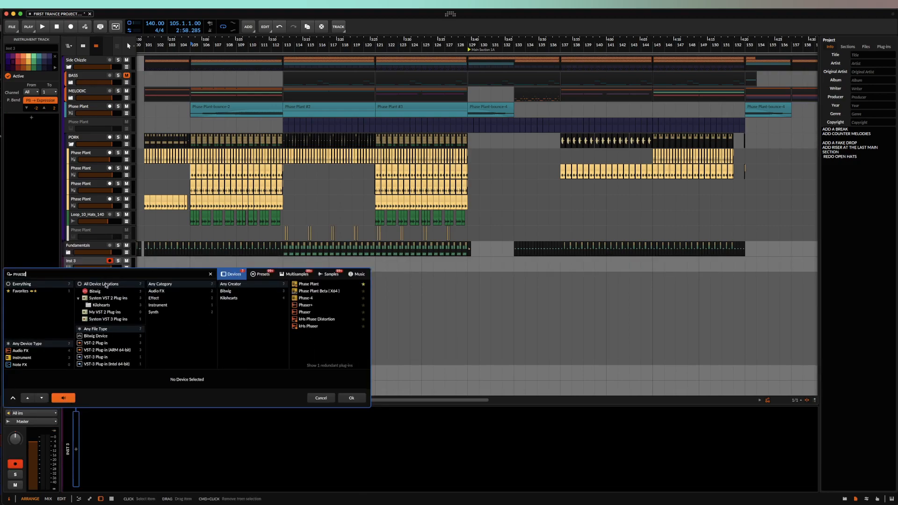
{"action": "left_click", "coordinate": [321, 287]}
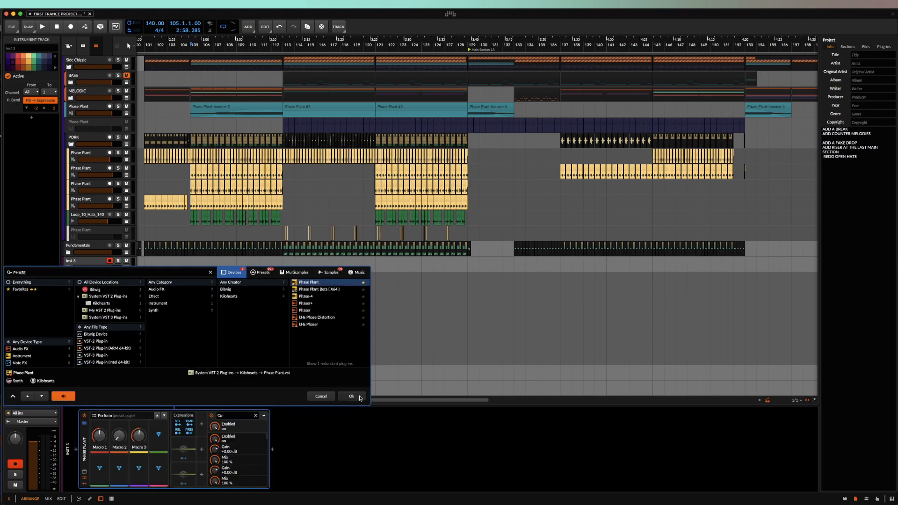
{"action": "left_click", "coordinate": [358, 398]}
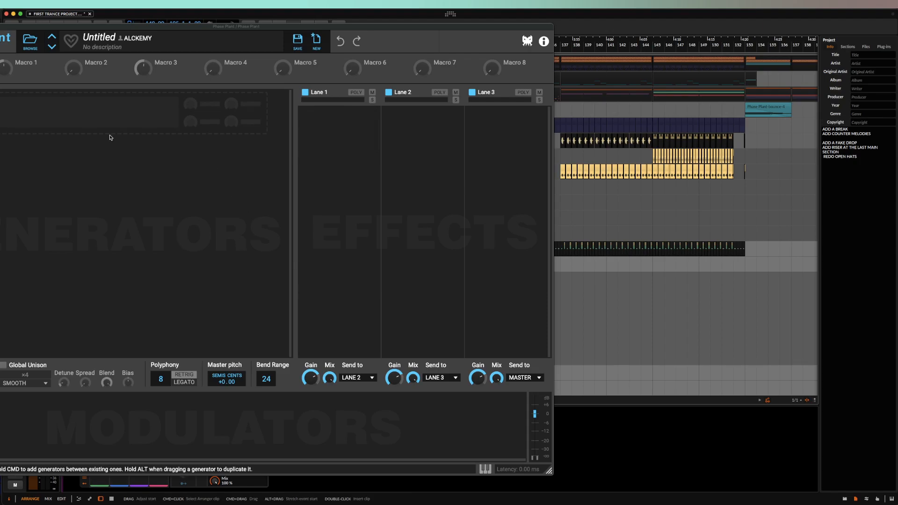
Add a Noise generator and an LFO modulator to the empty Phase Plant patch
{"action": "left_click", "coordinate": [84, 125]}
{"action": "left_click", "coordinate": [100, 162]}
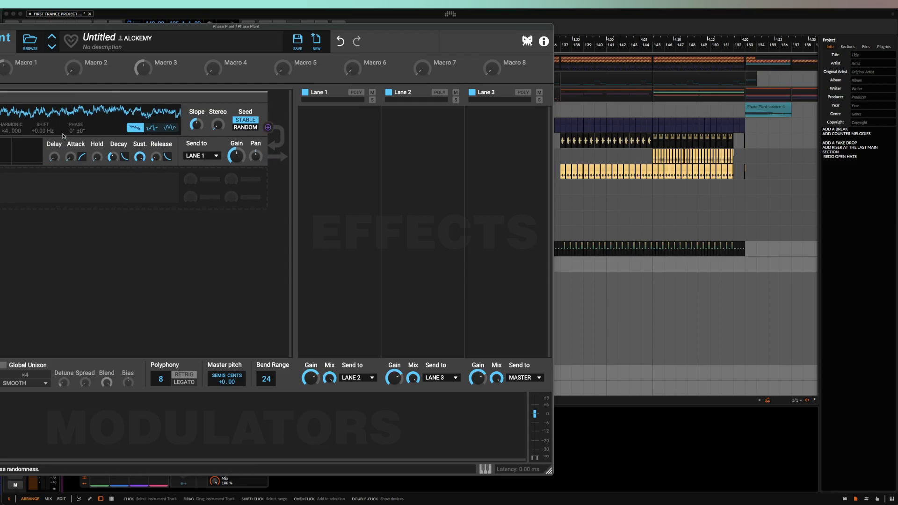
{"action": "left_click_drag", "start_coordinate": [139, 157], "coordinate": [140, 175]}
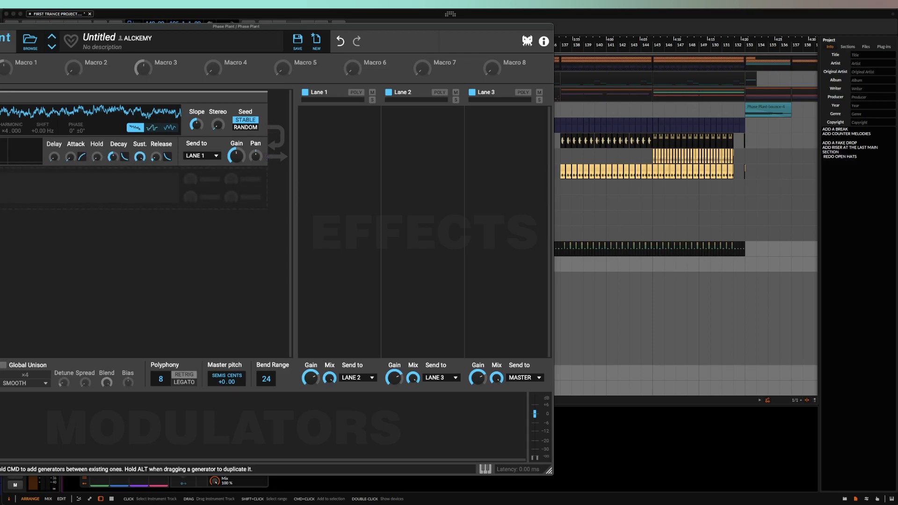
{"action": "left_click", "coordinate": [7, 423]}
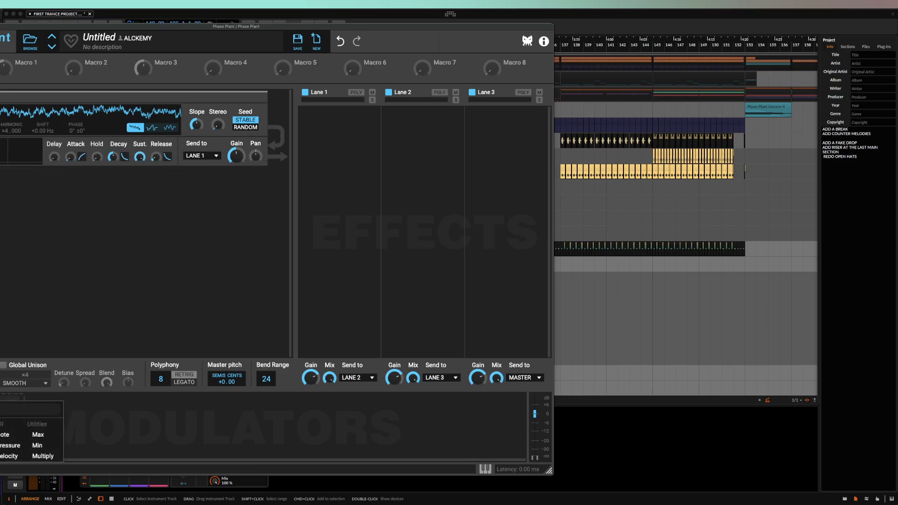
{"action": "left_click", "coordinate": [1, 446]}
Reshape the LFO's sine curve into four equal falling curves, each dropping from 100% to -100% over two grid divisions
{"action": "left_click", "coordinate": [35, 420]}
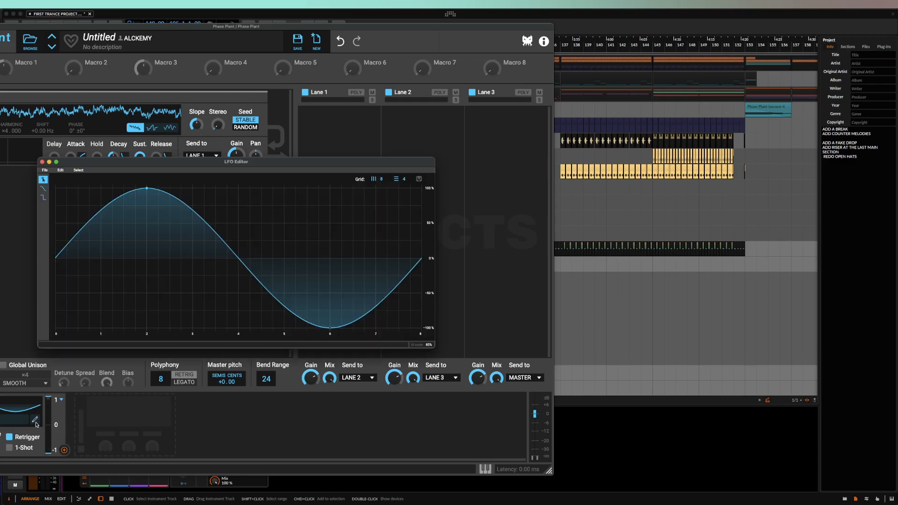
{"action": "left_click_drag", "start_coordinate": [147, 188], "coordinate": [55, 163]}
{"action": "left_click_drag", "start_coordinate": [173, 242], "coordinate": [131, 180]}
{"action": "left_click_drag", "start_coordinate": [307, 320], "coordinate": [238, 350]}
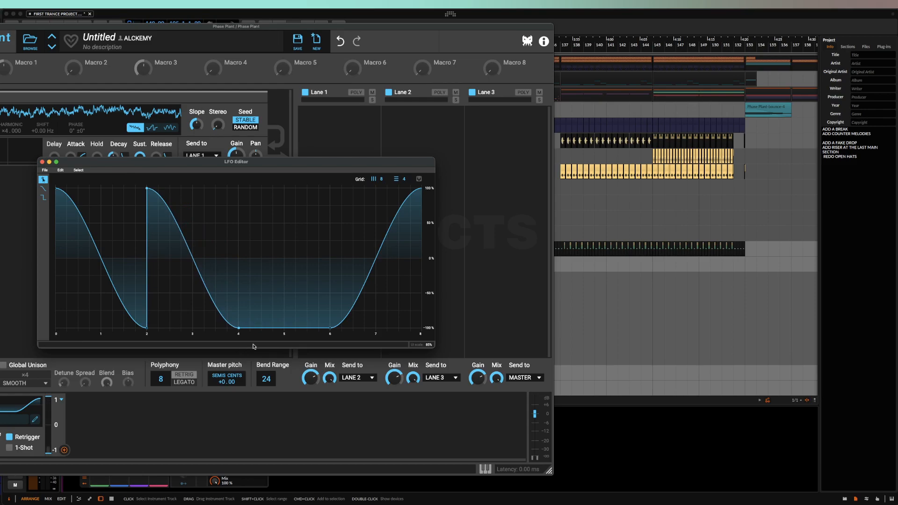
{"action": "left_click_drag", "start_coordinate": [317, 329], "coordinate": [230, 170]}
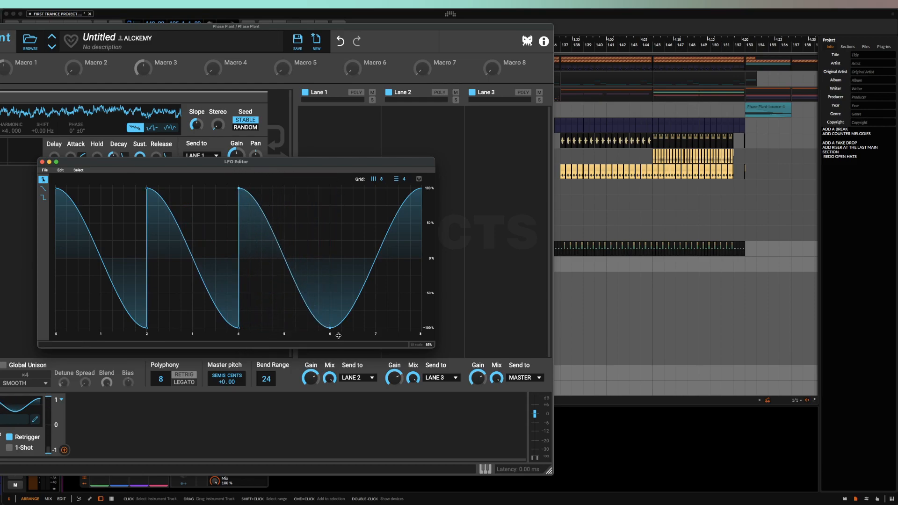
{"action": "left_click_drag", "start_coordinate": [335, 326], "coordinate": [421, 327]}
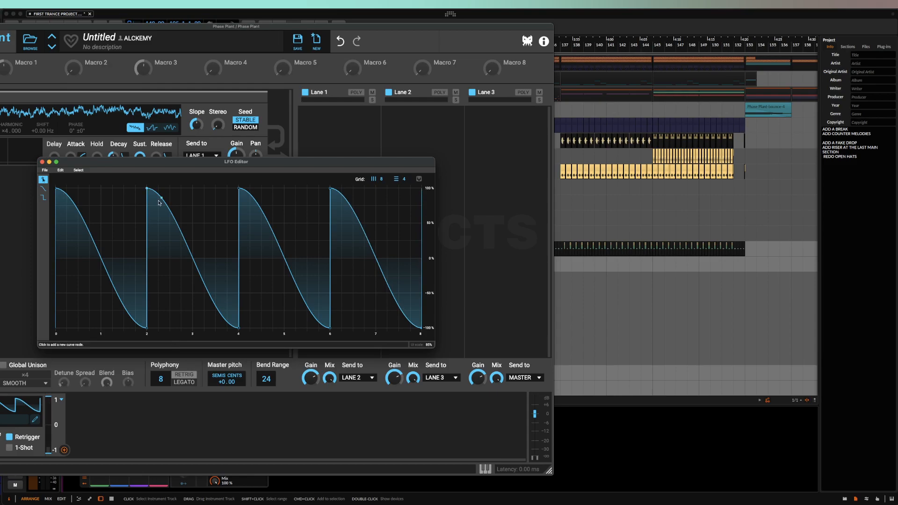
{"action": "left_click", "coordinate": [43, 162]}
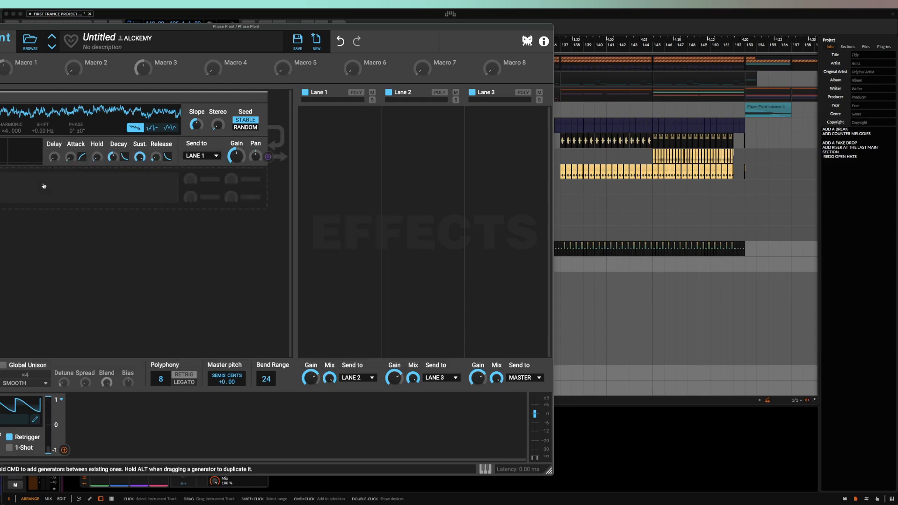
Modulate the noise level with the LFO, and lower its second, third and fourth peaks to about 45%, -20% and 75%
{"action": "left_click_drag", "start_coordinate": [65, 451], "coordinate": [65, 432]}
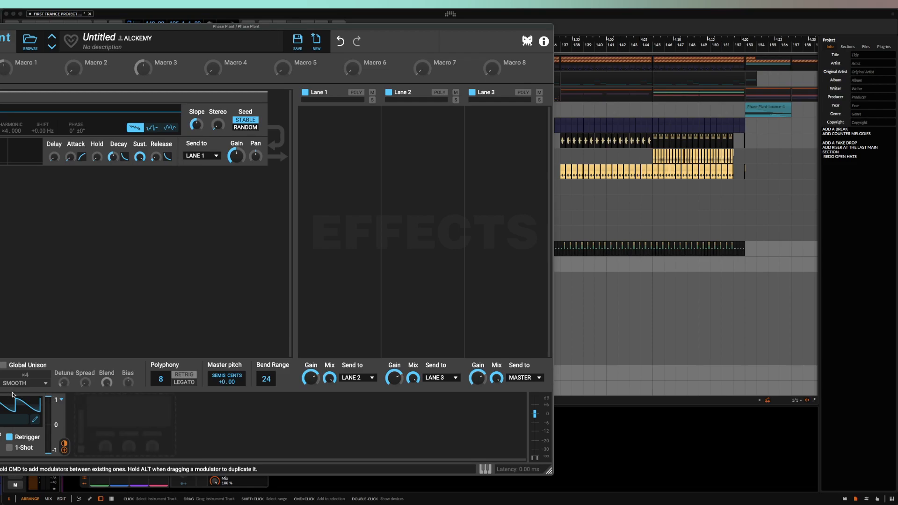
{"action": "left_click", "coordinate": [34, 419]}
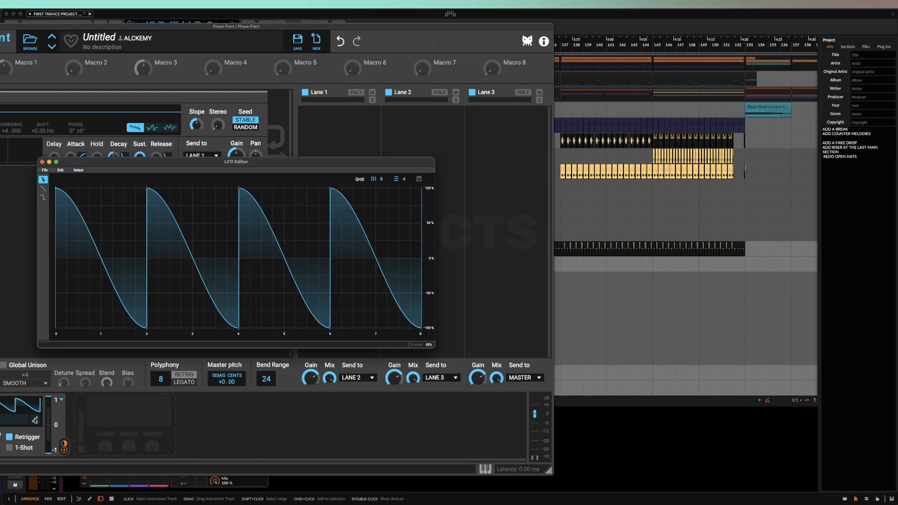
{"action": "left_click_drag", "start_coordinate": [148, 190], "coordinate": [148, 227]}
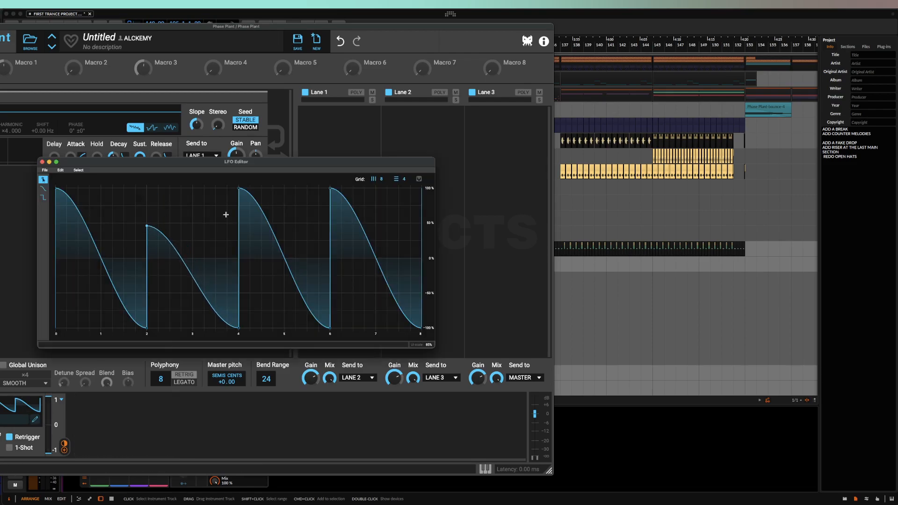
{"action": "left_click_drag", "start_coordinate": [240, 189], "coordinate": [240, 272]}
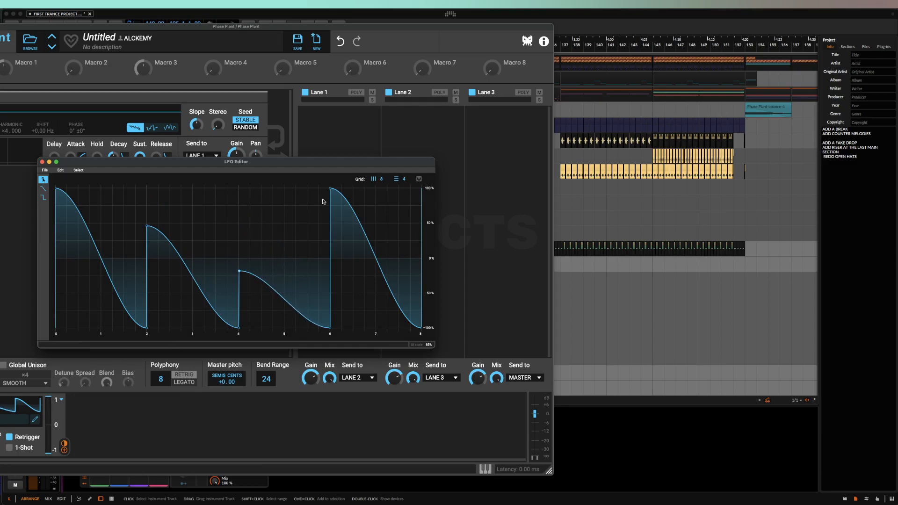
{"action": "left_click_drag", "start_coordinate": [330, 189], "coordinate": [330, 206]}
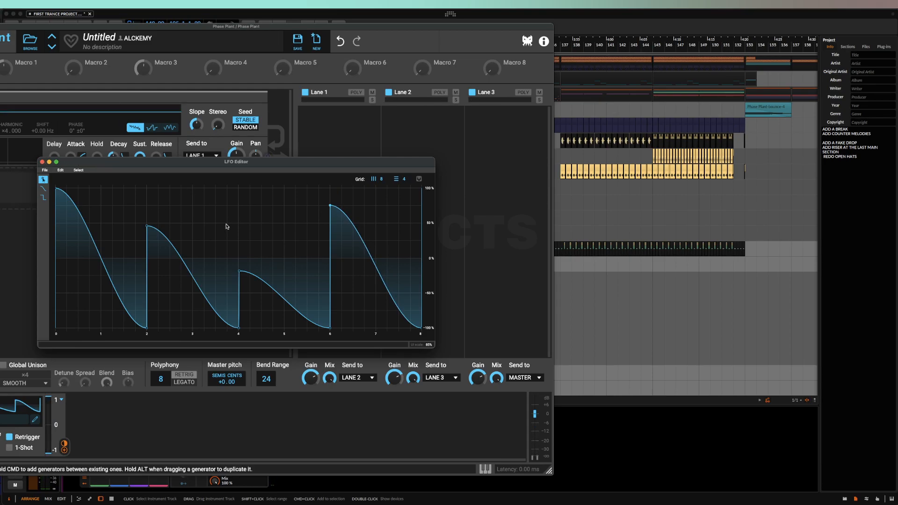
{"action": "left_click", "coordinate": [42, 162]}
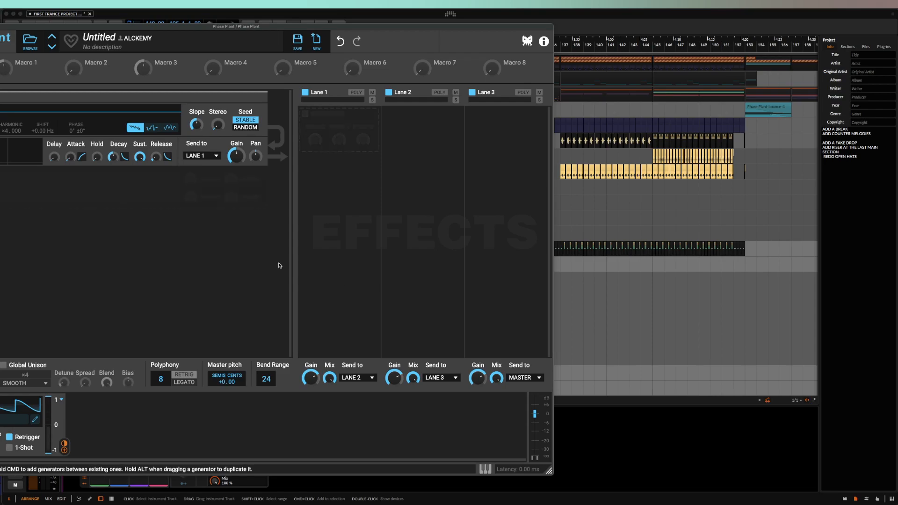
Insert a Filter between the Noise generator and the output, set it to high-pass and raise its cutoff
{"action": "left_click", "coordinate": [163, 153]}
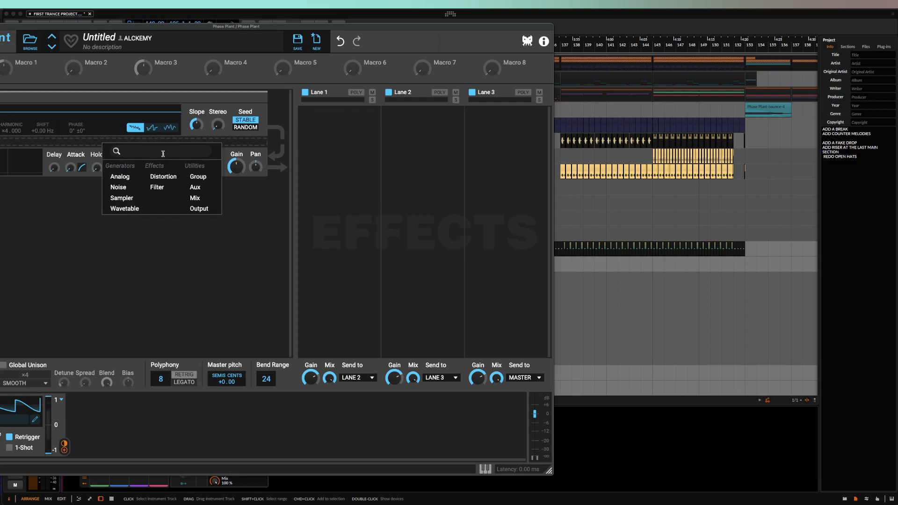
{"action": "left_click", "coordinate": [157, 187]}
{"action": "left_click", "coordinate": [123, 165]}
{"action": "left_click_drag", "start_coordinate": [187, 160], "coordinate": [187, 134]}
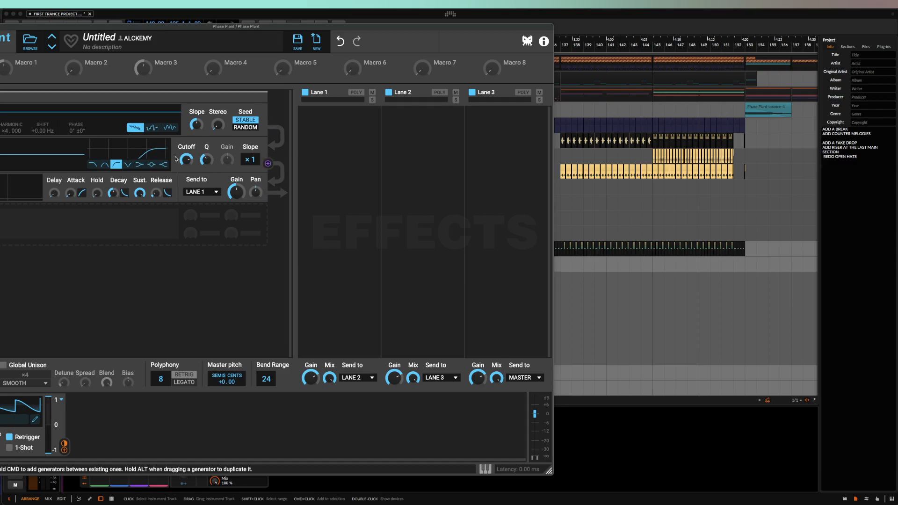
{"action": "left_click_drag", "start_coordinate": [187, 162], "coordinate": [188, 154]}
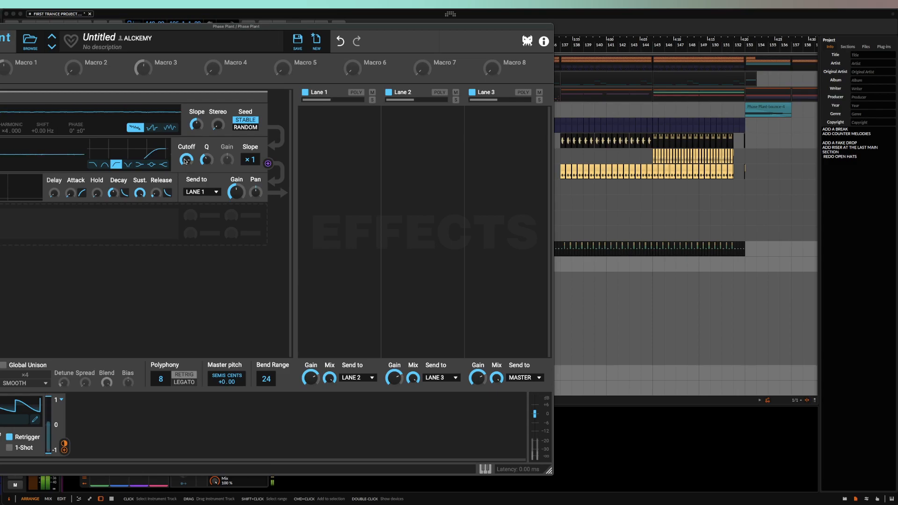
Try the filter in band-pass mode with a higher Q and a lower cutoff
{"action": "left_click", "coordinate": [105, 164]}
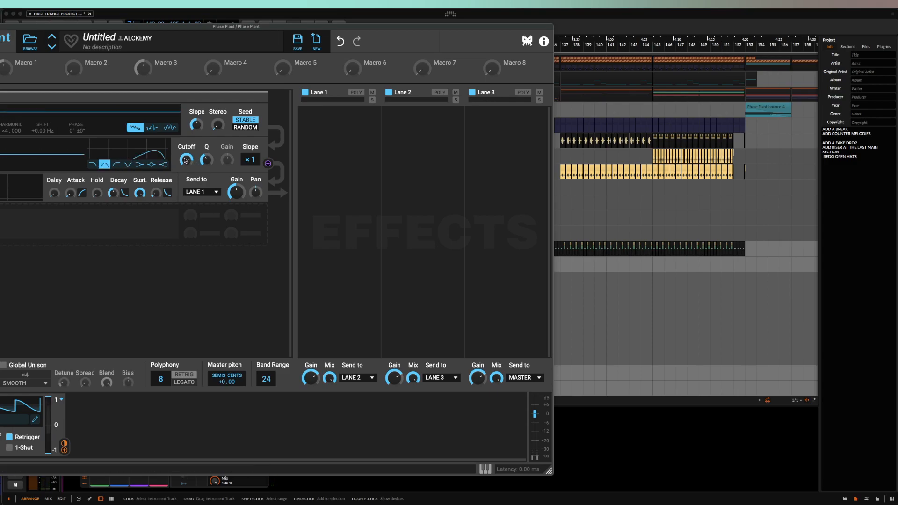
{"action": "left_click_drag", "start_coordinate": [209, 159], "coordinate": [188, 164]}
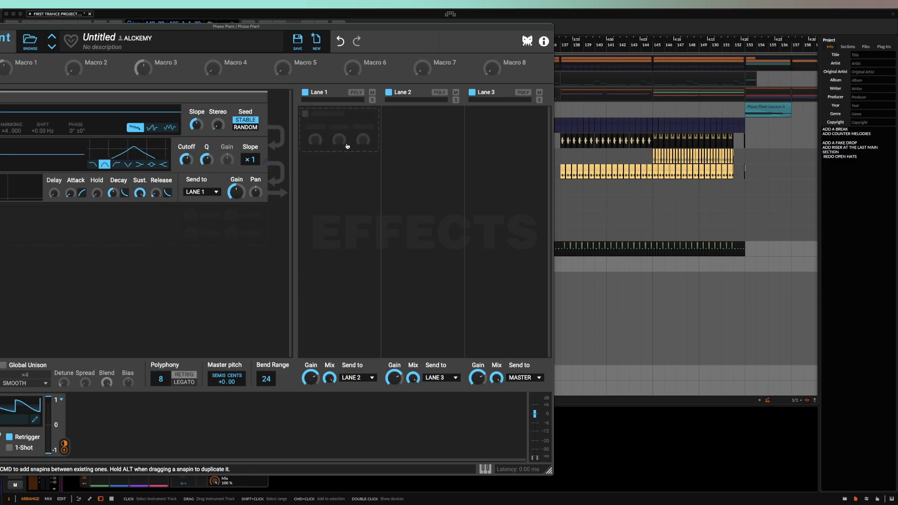
Add a Dynamics effect to Lane 1 and remove it again
{"action": "left_click", "coordinate": [344, 136]}
{"action": "left_click", "coordinate": [369, 265]}
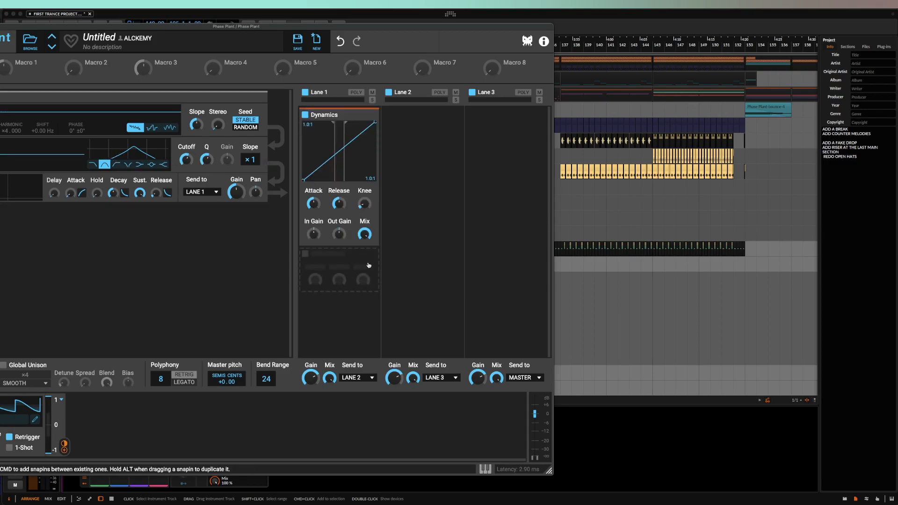
{"action": "left_click", "coordinate": [374, 114]}
Add a Distortion effect to Lane 1, set its type to Saturate and collapse it
{"action": "left_click", "coordinate": [341, 125]}
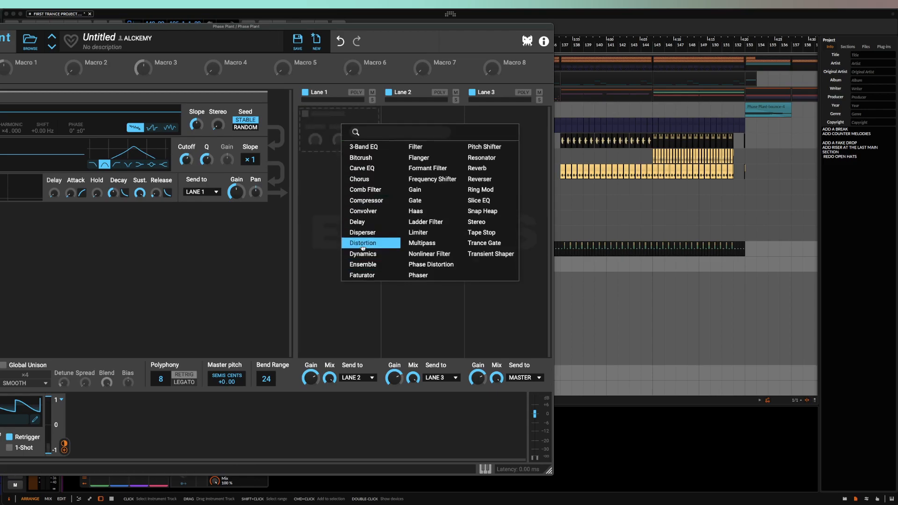
{"action": "left_click", "coordinate": [363, 243]}
{"action": "left_click", "coordinate": [327, 146]}
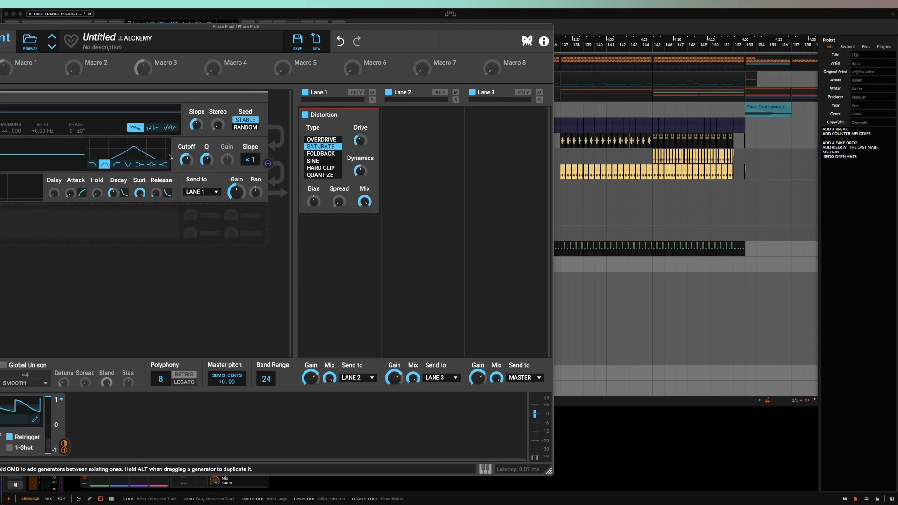
{"action": "left_click", "coordinate": [367, 115]}
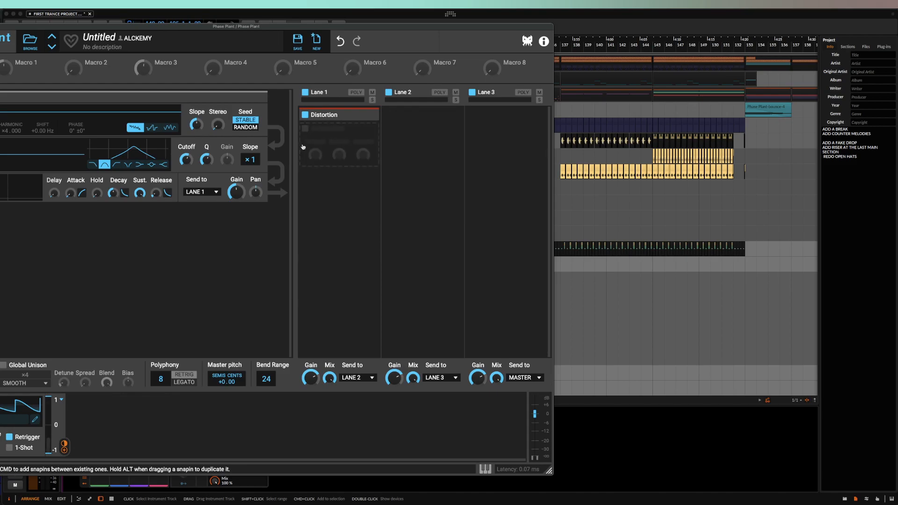
Try a Transient Shaper with more attack and less sustain after the Distortion, and clear both effects from Lane 1
{"action": "left_click", "coordinate": [357, 150]}
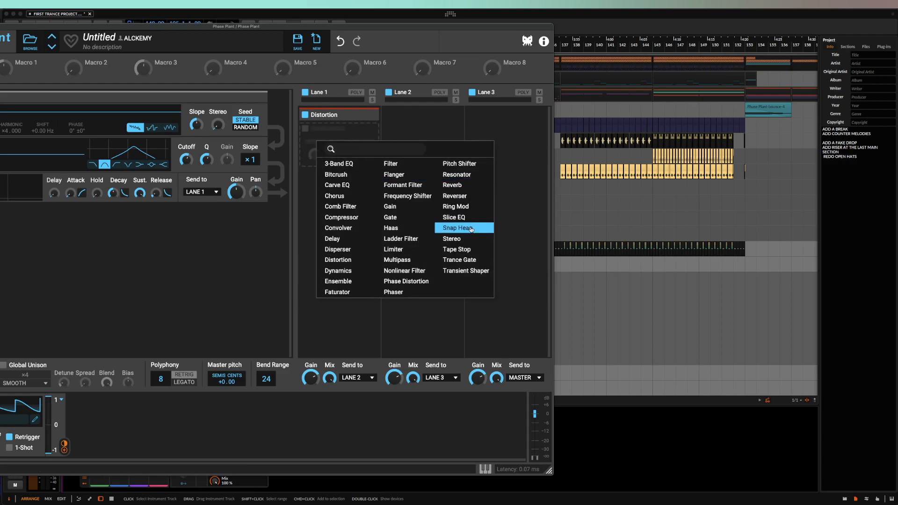
{"action": "left_click", "coordinate": [335, 131]}
{"action": "left_click", "coordinate": [322, 135]}
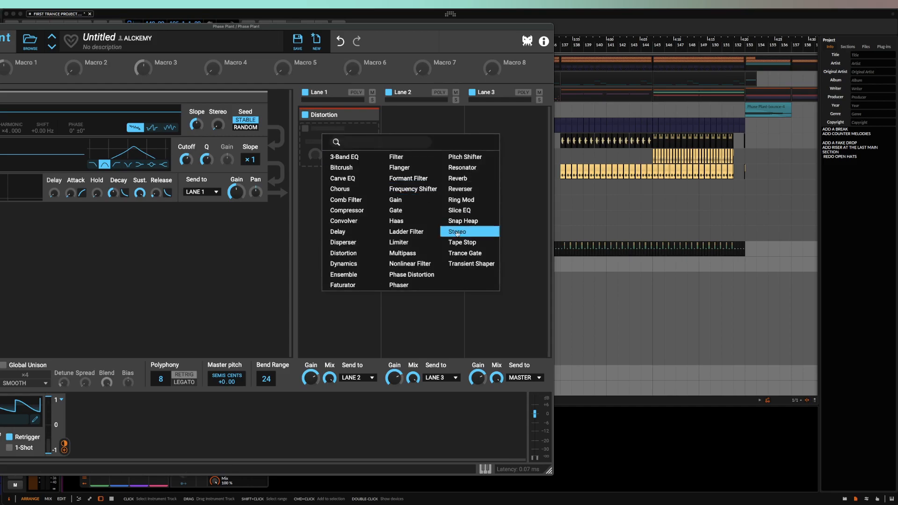
{"action": "left_click", "coordinate": [471, 263]}
{"action": "left_click_drag", "start_coordinate": [362, 154], "coordinate": [361, 185]}
{"action": "left_click_drag", "start_coordinate": [315, 155], "coordinate": [316, 145]}
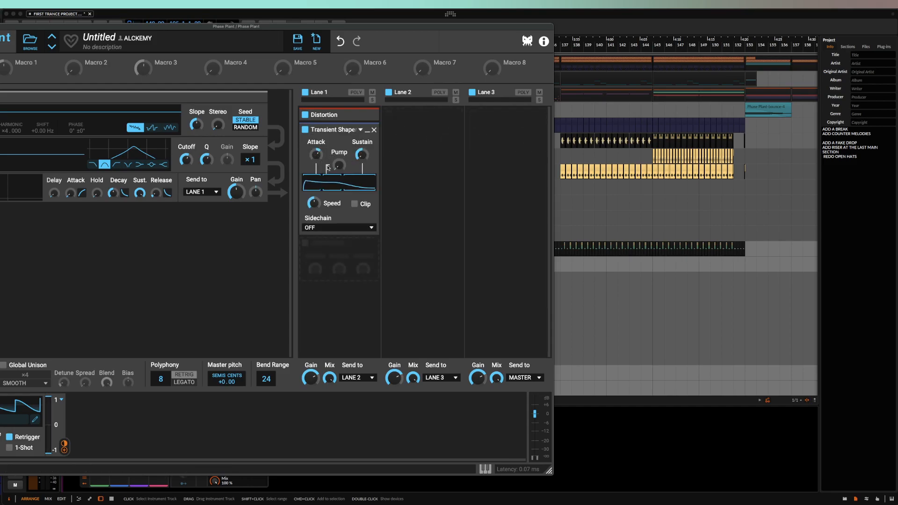
{"action": "left_click", "coordinate": [367, 132]}
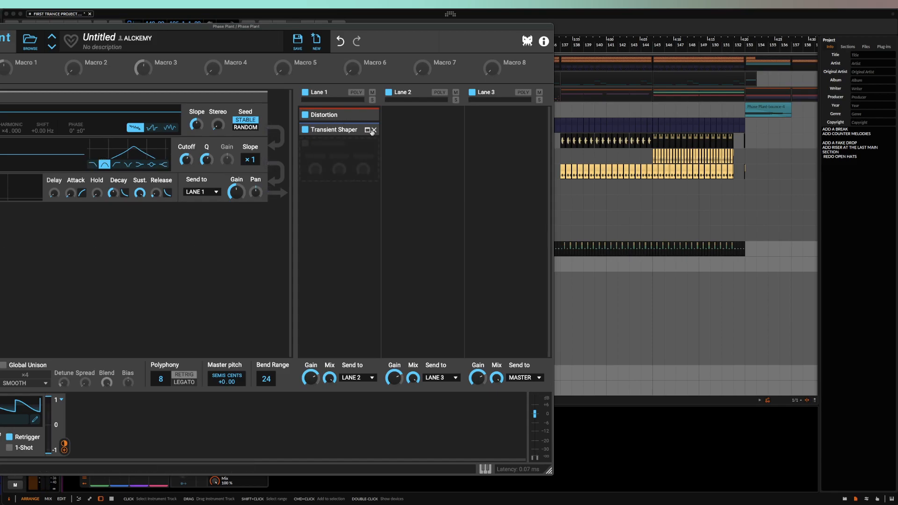
{"action": "left_click", "coordinate": [374, 130]}
{"action": "left_click", "coordinate": [375, 115]}
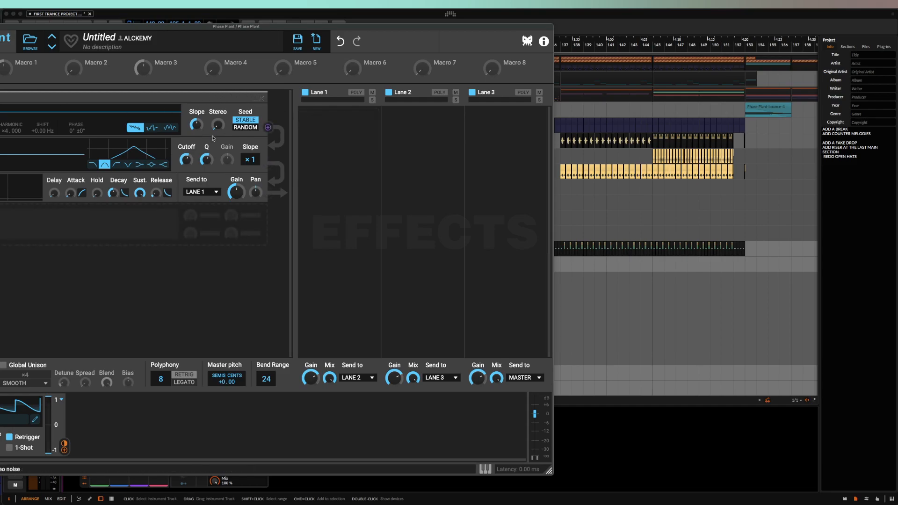
Return the filter to high-pass with a raised cutoff and low Q, and bring the whole Phase Plant window into view
{"action": "left_click", "coordinate": [116, 165]}
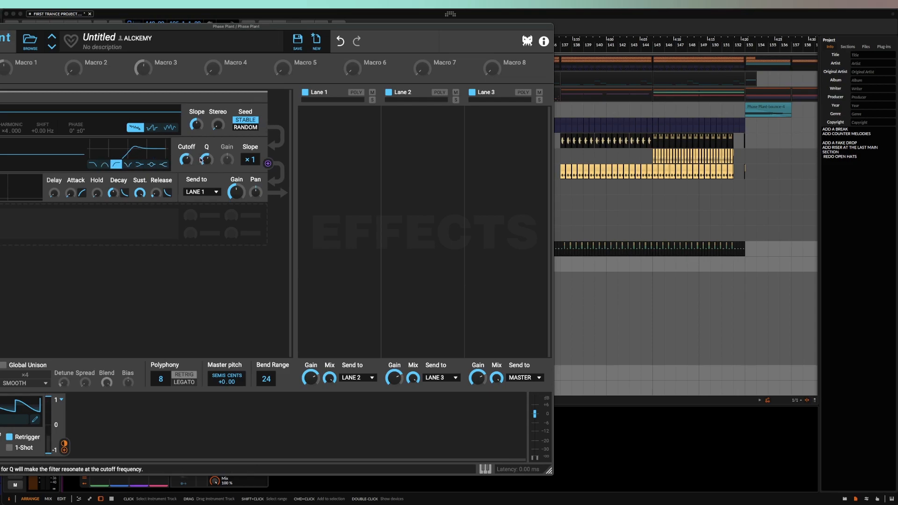
{"action": "left_click_drag", "start_coordinate": [186, 160], "coordinate": [207, 159]}
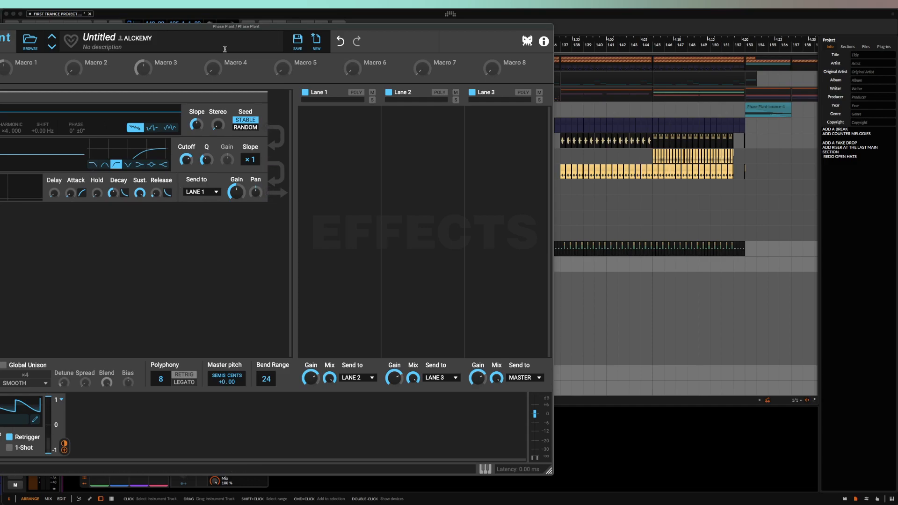
{"action": "left_click_drag", "start_coordinate": [150, 28], "coordinate": [235, 2]}
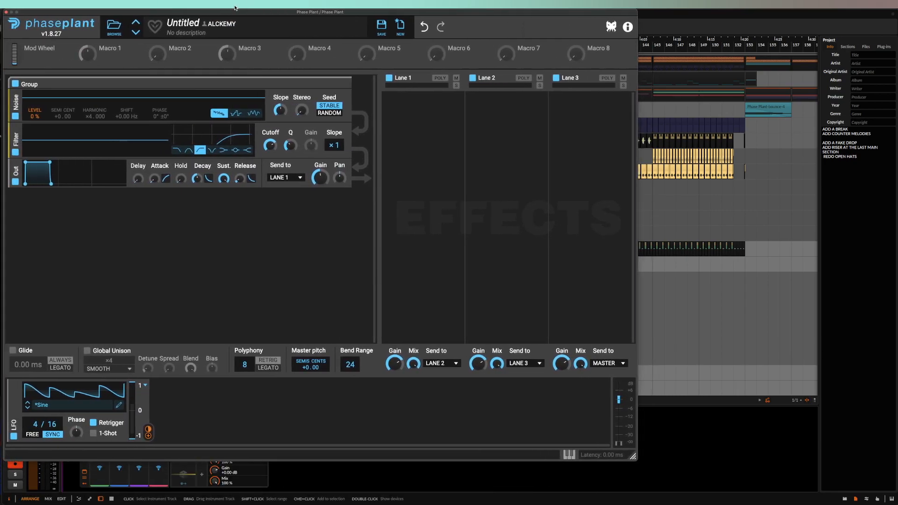
Try moving the LFO's second and third peaks to about 3.6 and 5.1 grid divisions, keeping their heights
{"action": "left_click", "coordinate": [119, 405]}
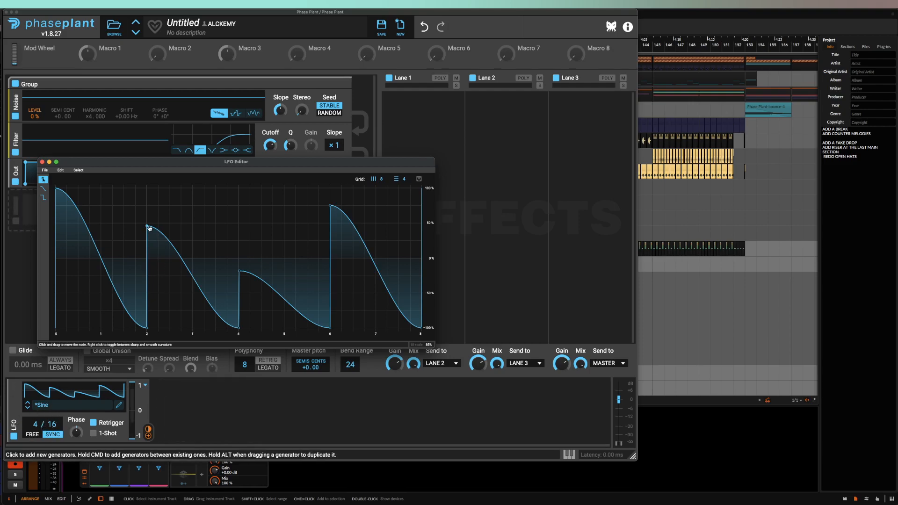
{"action": "left_click_drag", "start_coordinate": [147, 226], "coordinate": [219, 226]}
{"action": "left_click_drag", "start_coordinate": [239, 271], "coordinate": [287, 271]}
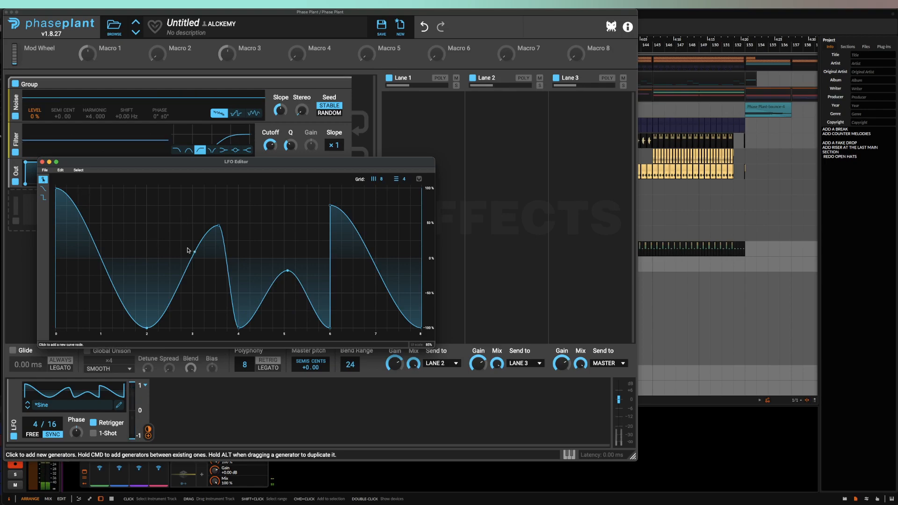
Undo both LFO peak moves and close the LFO Editor
{"action": "left_click", "coordinate": [60, 172]}
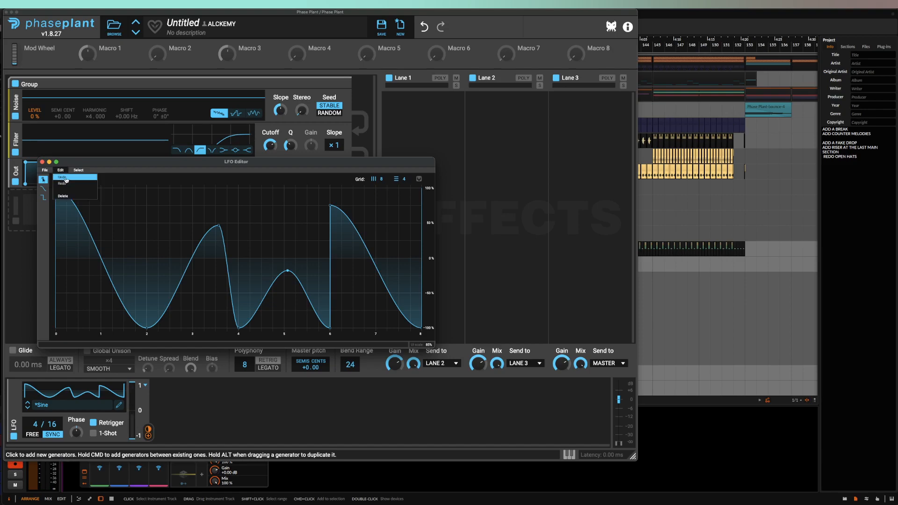
{"action": "left_click", "coordinate": [66, 181]}
{"action": "left_click", "coordinate": [61, 170]}
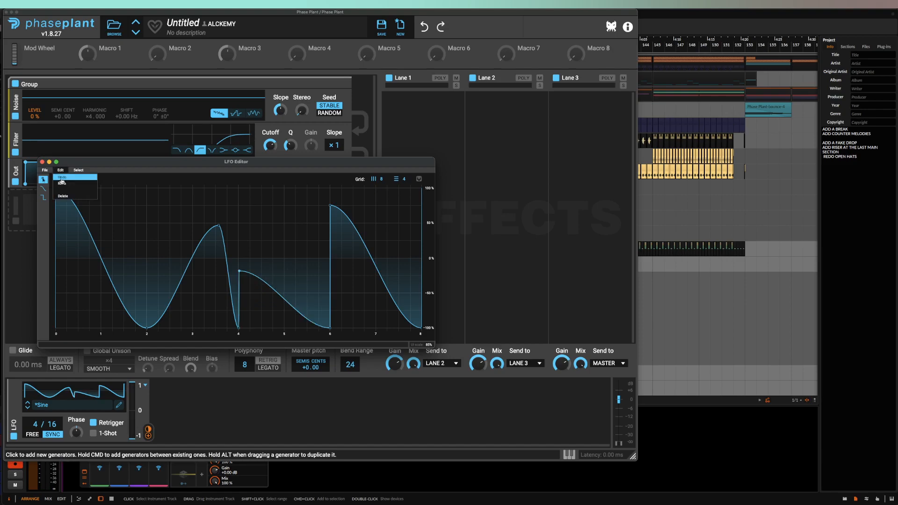
{"action": "left_click", "coordinate": [61, 179]}
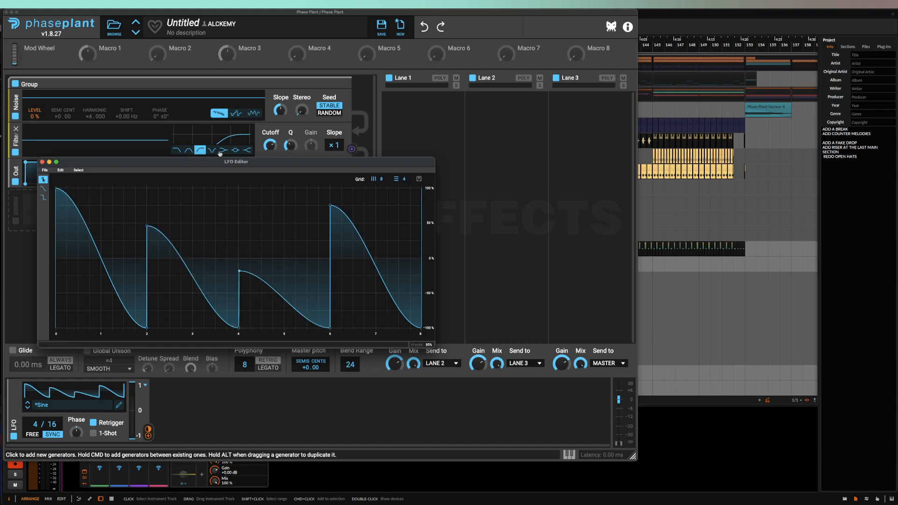
{"action": "left_click", "coordinate": [42, 161]}
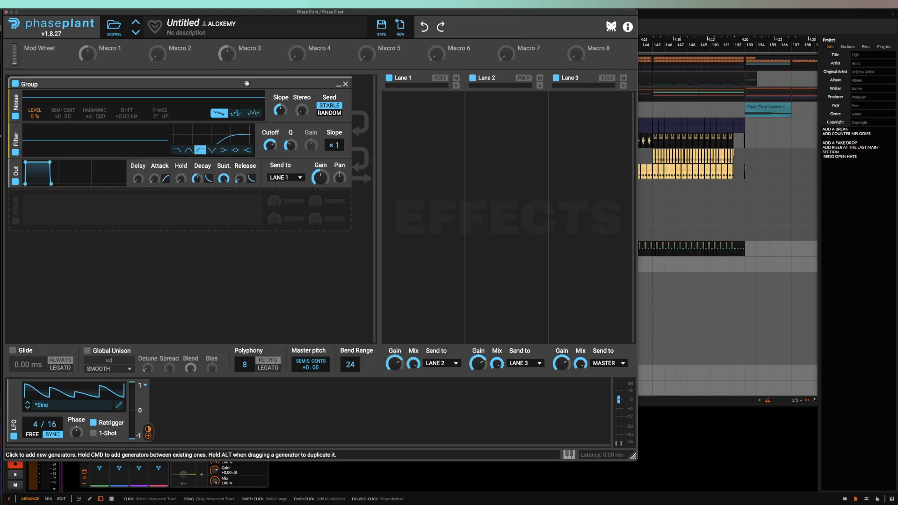
Duplicate the Noise and Filter group below the original, duplicate the LFO, and set the first LFO's rate to 8/16
{"action": "left_click_drag", "start_coordinate": [247, 83], "coordinate": [252, 211]}
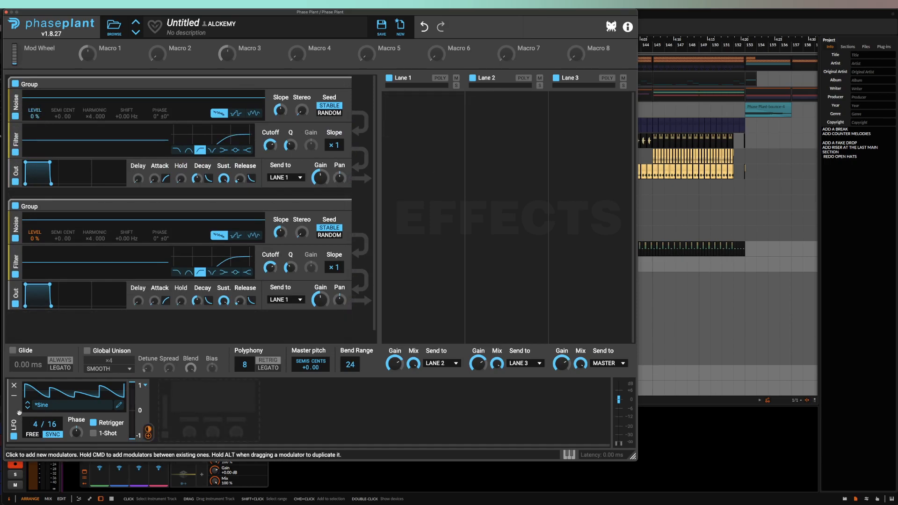
{"action": "left_click_drag", "start_coordinate": [16, 412], "coordinate": [205, 409]}
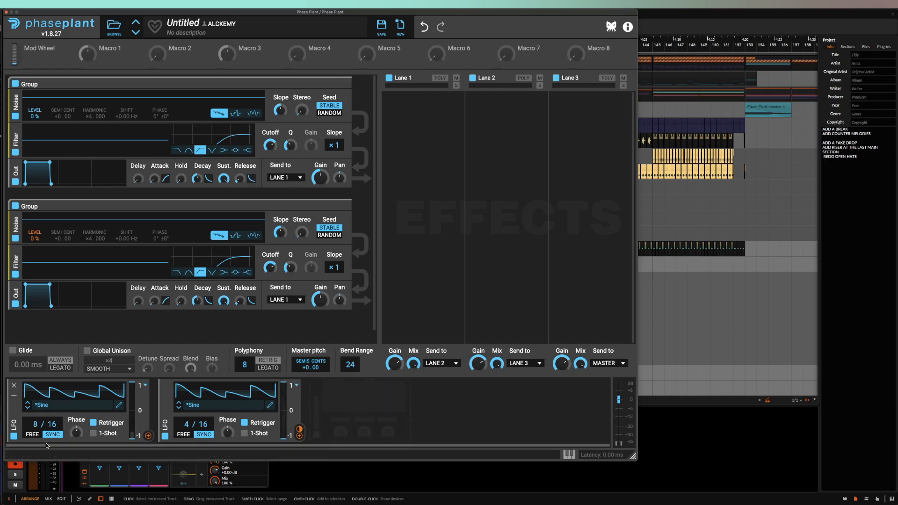
In the first LFO's curve, raise the peak at grid division 4 to 100% and flatten the peaks at 2 and 6
{"action": "left_click", "coordinate": [119, 404]}
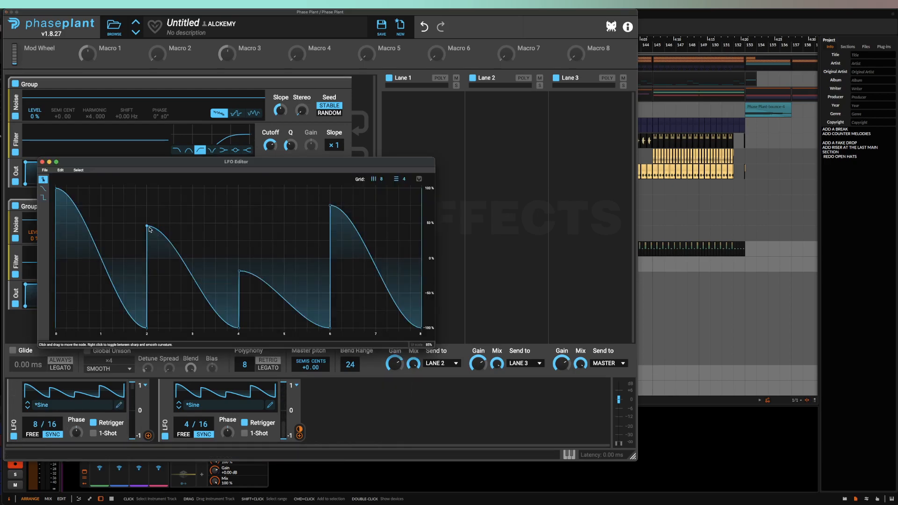
{"action": "left_click_drag", "start_coordinate": [239, 271], "coordinate": [240, 189]}
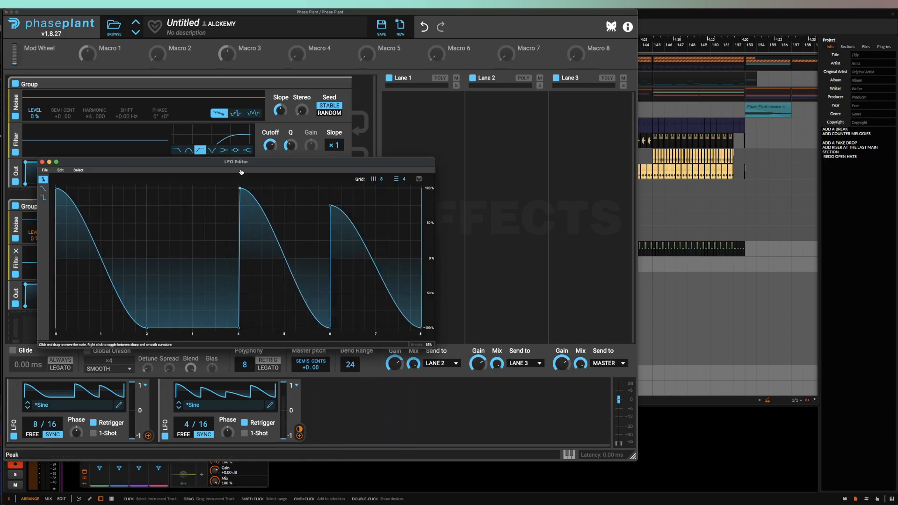
{"action": "left_click_drag", "start_coordinate": [331, 206], "coordinate": [400, 328]}
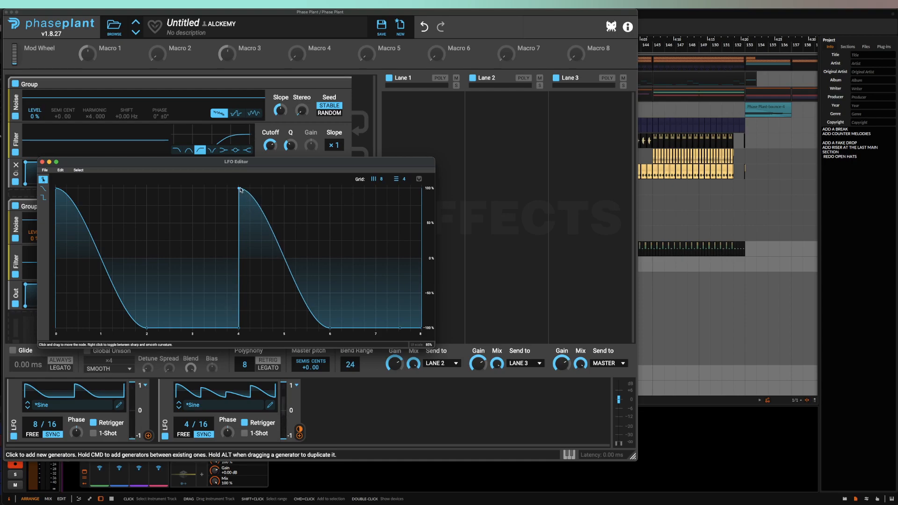
Shift the LFO's second peak to about 4.2, extend the two decays to about 3.2 and 7.1, and close the LFO Editor
{"action": "left_click_drag", "start_coordinate": [239, 189], "coordinate": [247, 189]}
{"action": "left_click_drag", "start_coordinate": [239, 327], "coordinate": [247, 327]}
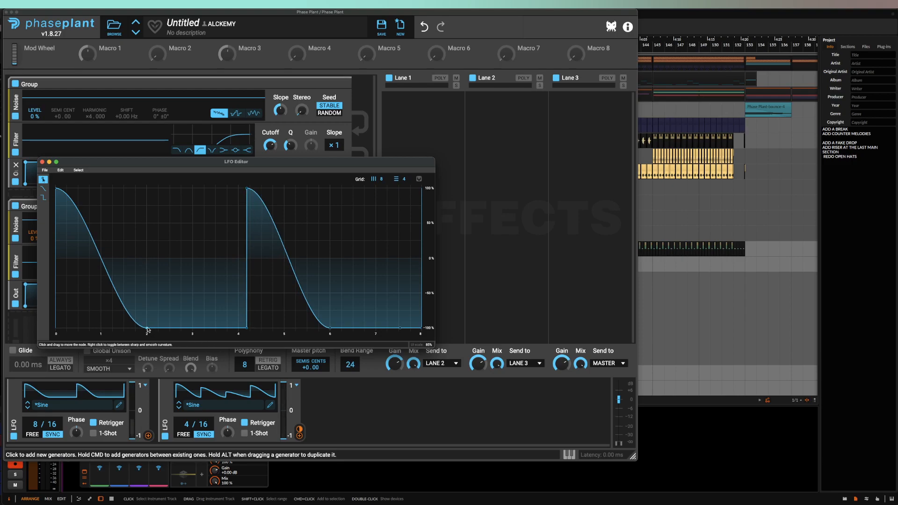
{"action": "left_click_drag", "start_coordinate": [147, 330], "coordinate": [203, 328]}
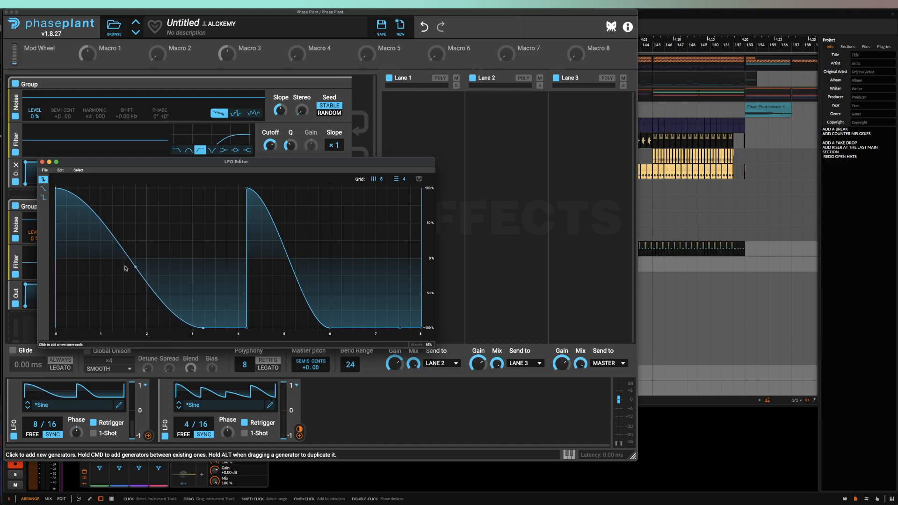
{"action": "left_click_drag", "start_coordinate": [329, 328], "coordinate": [380, 328]}
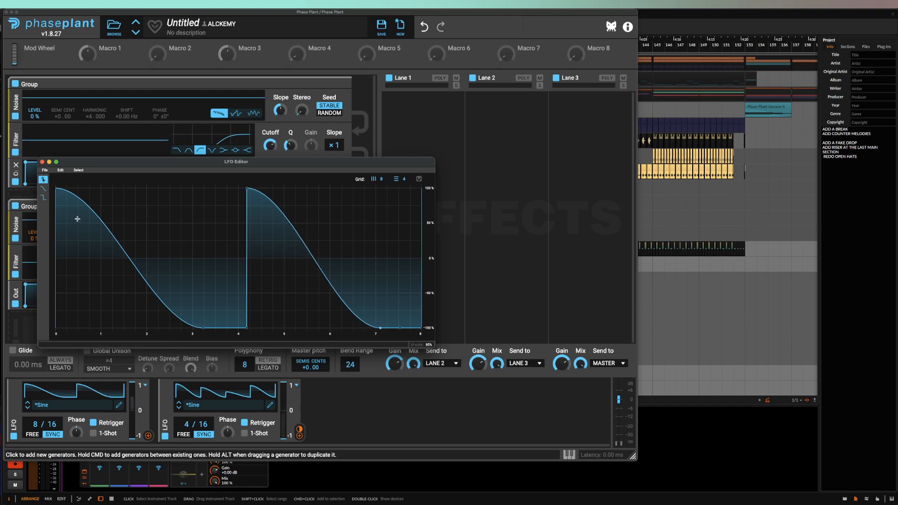
{"action": "left_click", "coordinate": [42, 161]}
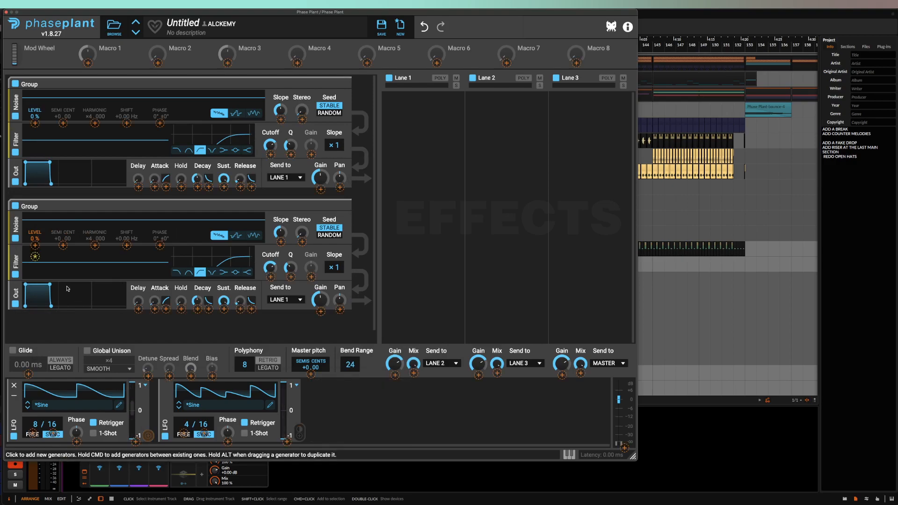
Assign the first LFO to the upper Noise generator's level at 48% modulation depth
{"action": "left_click", "coordinate": [35, 123]}
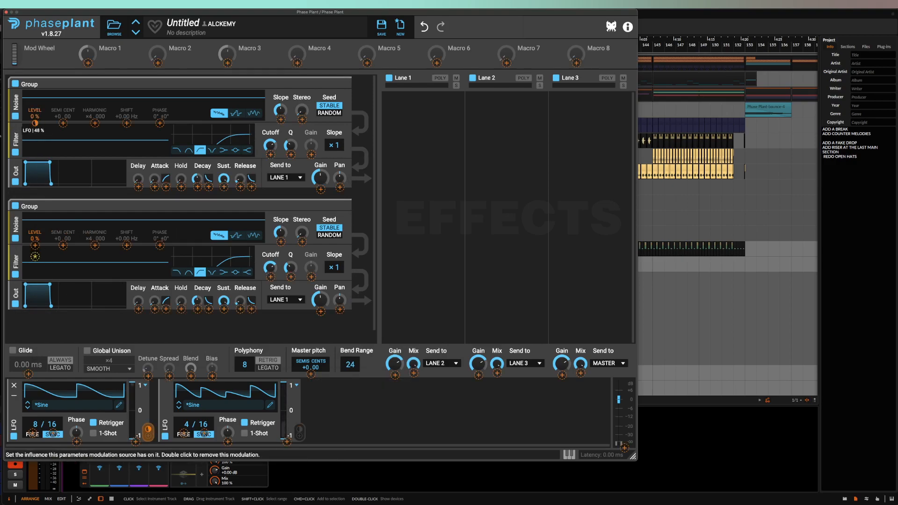
{"action": "left_click", "coordinate": [93, 146]}
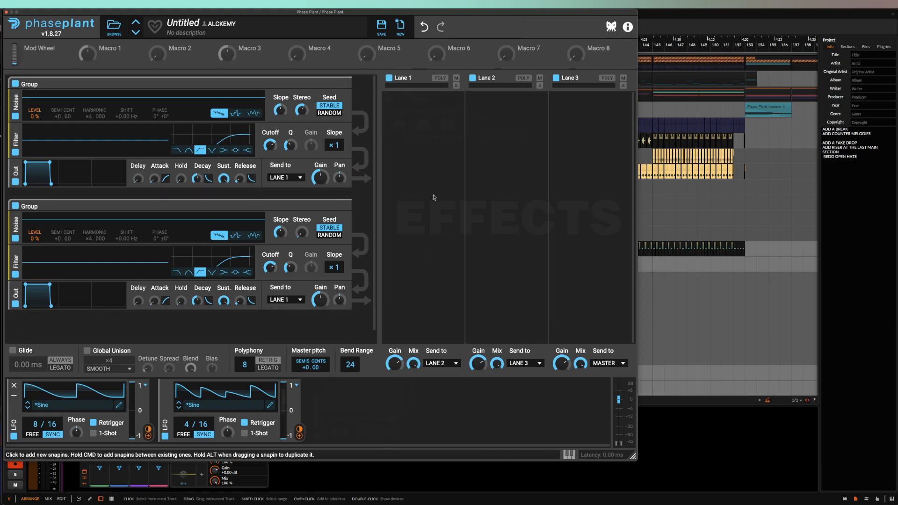
Add a Limiter to Lane 3 and send Lane 1's output to Lane 3
{"action": "left_click", "coordinate": [596, 113]}
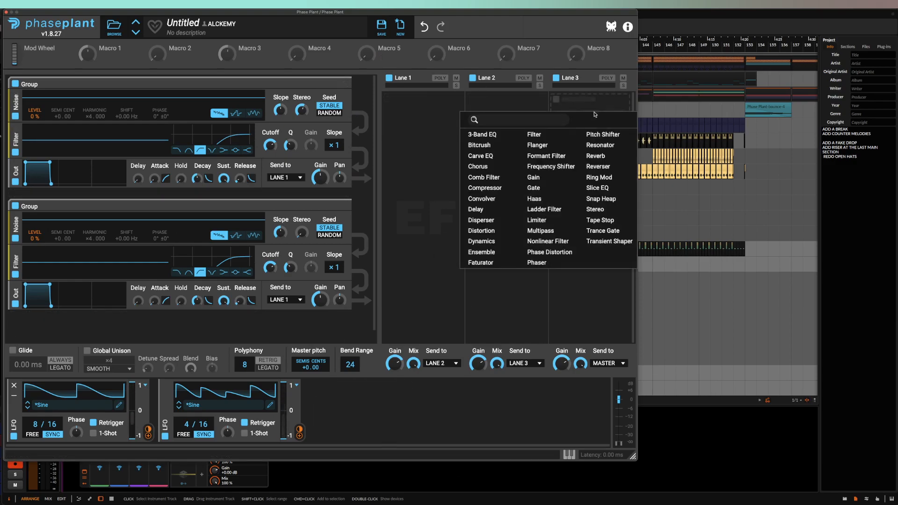
{"action": "left_click", "coordinate": [536, 220]}
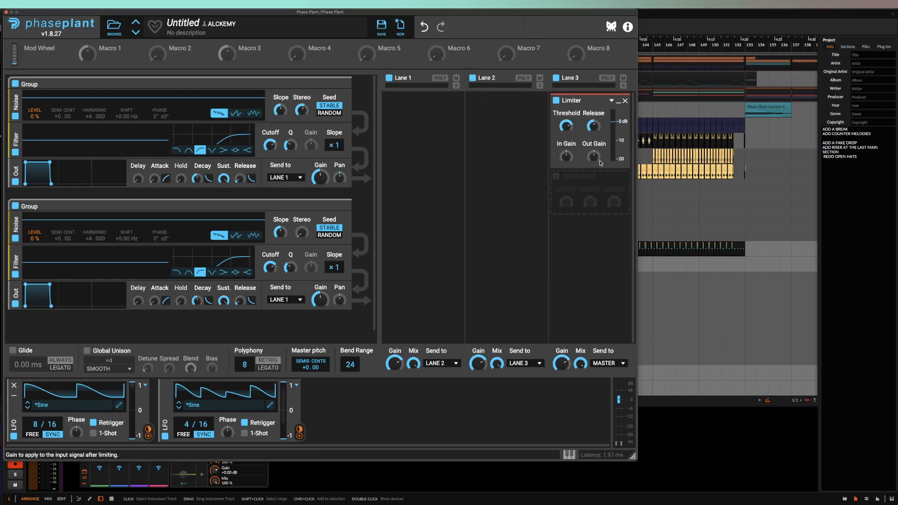
{"action": "left_click", "coordinate": [435, 364]}
{"action": "left_click", "coordinate": [436, 372]}
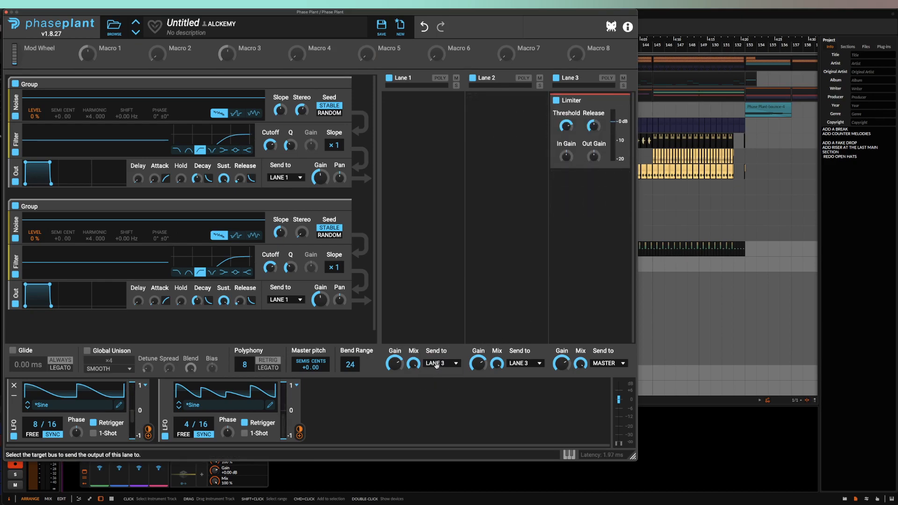
Keep the upper group's output on Lane 1 and send the lower group's output to Lane 2
{"action": "left_click", "coordinate": [286, 178]}
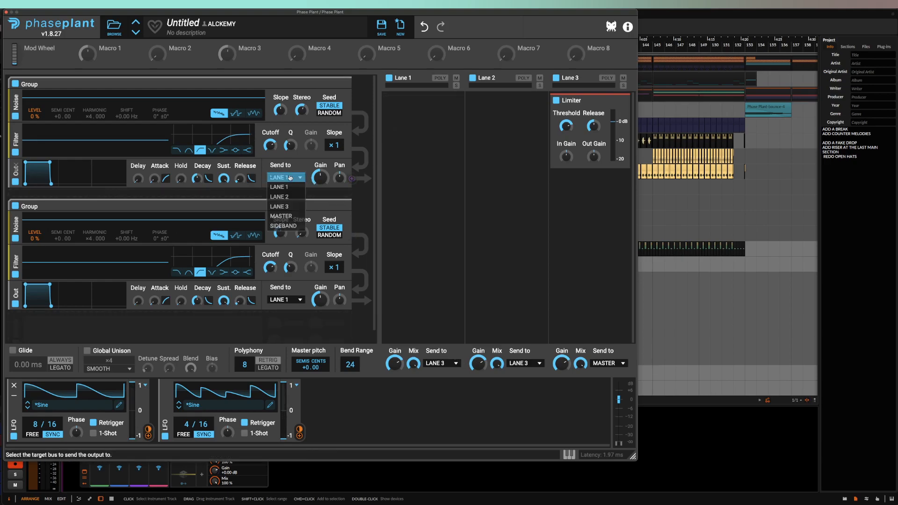
{"action": "left_click", "coordinate": [287, 187]}
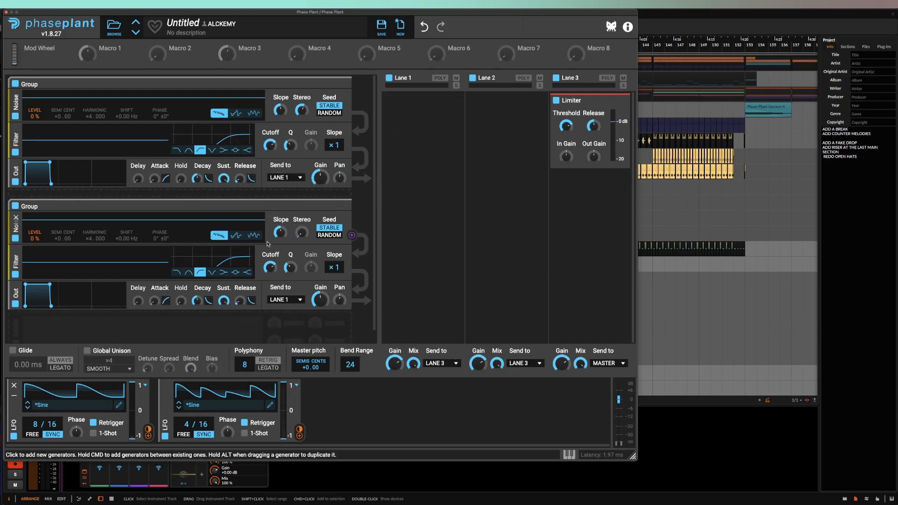
{"action": "left_click", "coordinate": [286, 302]}
{"action": "left_click", "coordinate": [280, 319]}
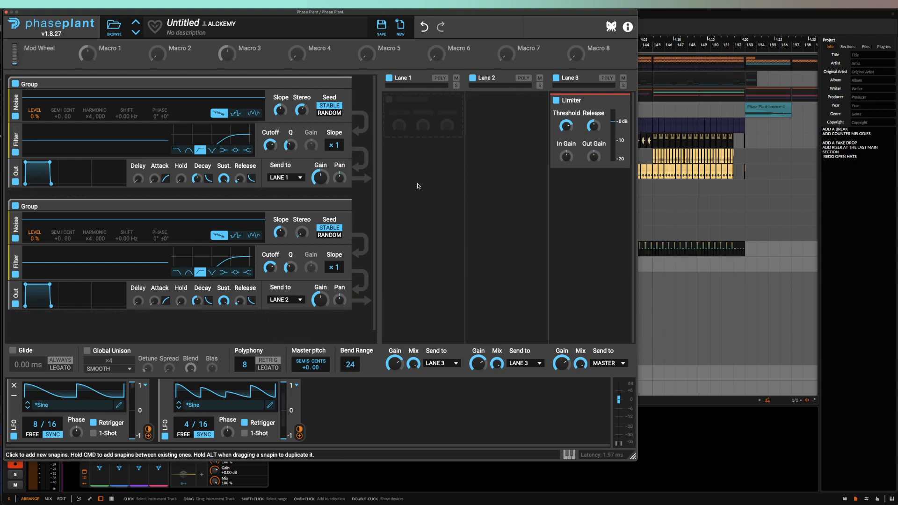
Add a Convolver to Lane 1 and open its impulse response browser
{"action": "left_click", "coordinate": [425, 119]}
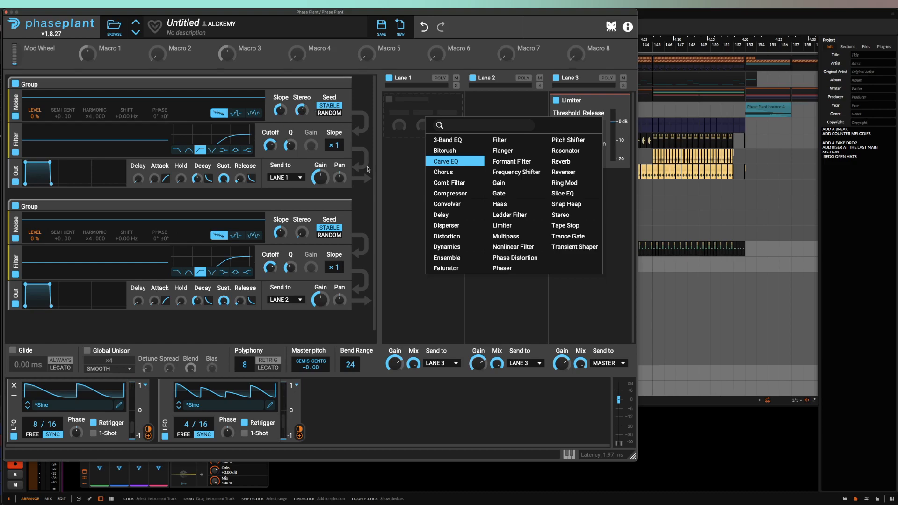
{"action": "left_click", "coordinate": [447, 204]}
{"action": "left_click", "coordinate": [426, 159]}
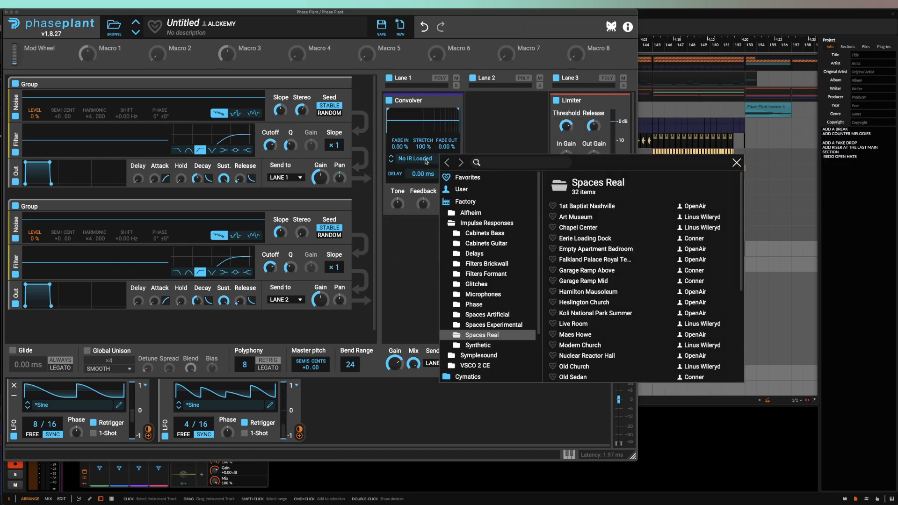
Browse the 003 (Nightmare) folder of the COPYCATT 4K Sample Pack for an impulse sample
{"action": "scroll", "coordinate": [462, 212], "scroll_direction": "down", "scroll_amount": 4}
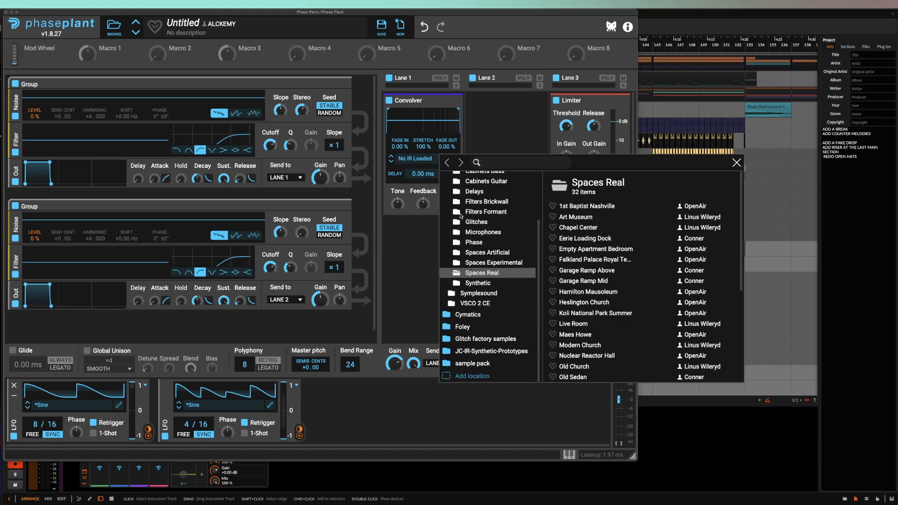
{"action": "left_click", "coordinate": [468, 364]}
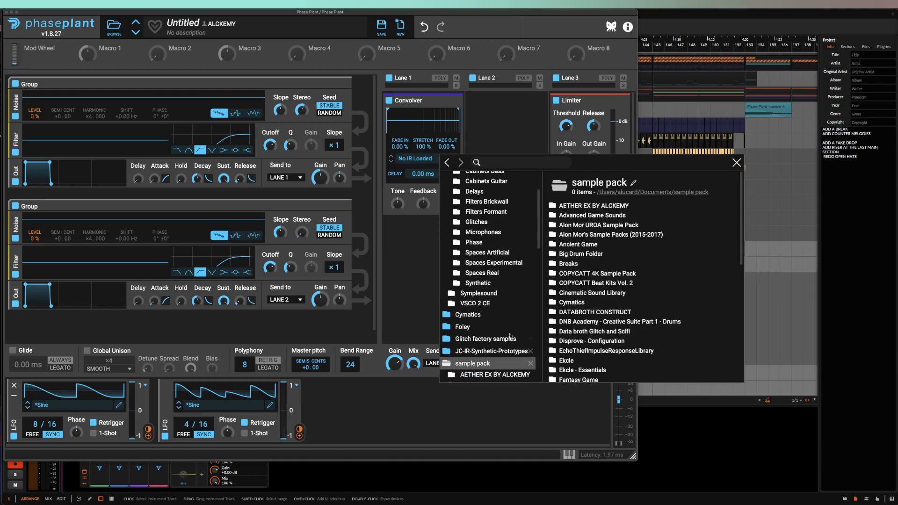
{"action": "double_click", "coordinate": [596, 274]}
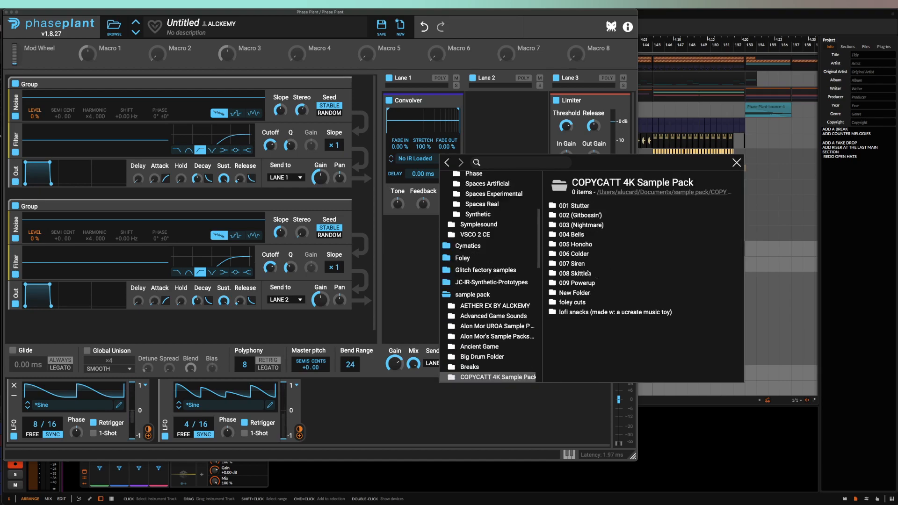
{"action": "double_click", "coordinate": [573, 226]}
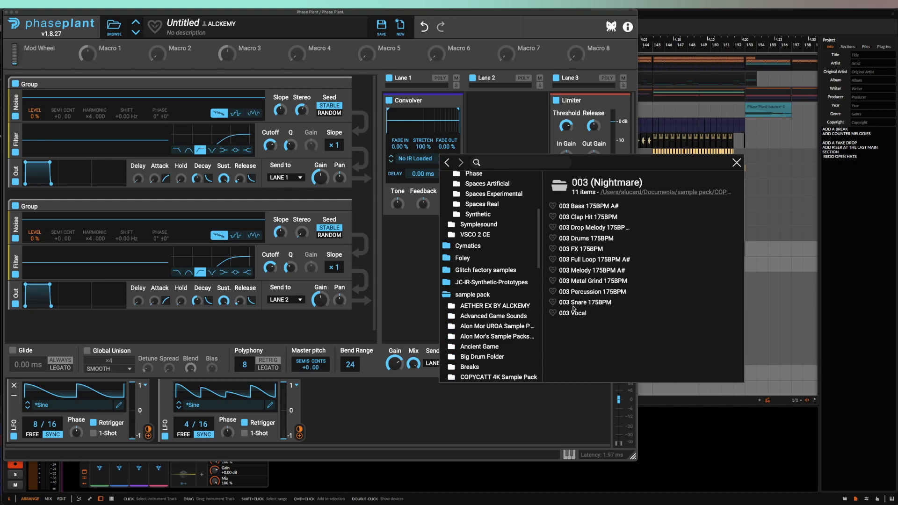
Load the second sample from the Closed Hihats folder of Cymatics - Heater Future Bass Drums as the Convolver's impulse response
{"action": "scroll", "coordinate": [506, 254], "scroll_direction": "down", "scroll_amount": 3}
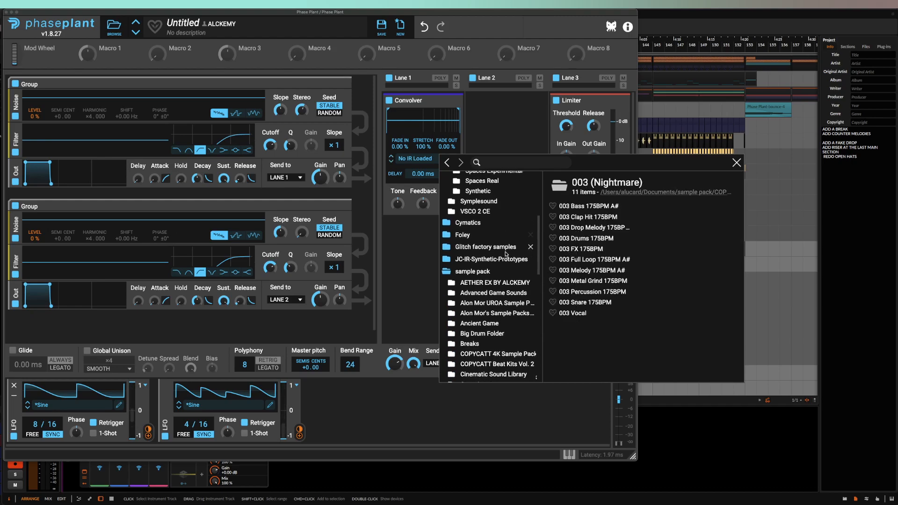
{"action": "scroll", "coordinate": [506, 254], "scroll_direction": "down", "scroll_amount": 2}
{"action": "scroll", "coordinate": [500, 266], "scroll_direction": "down", "scroll_amount": 5}
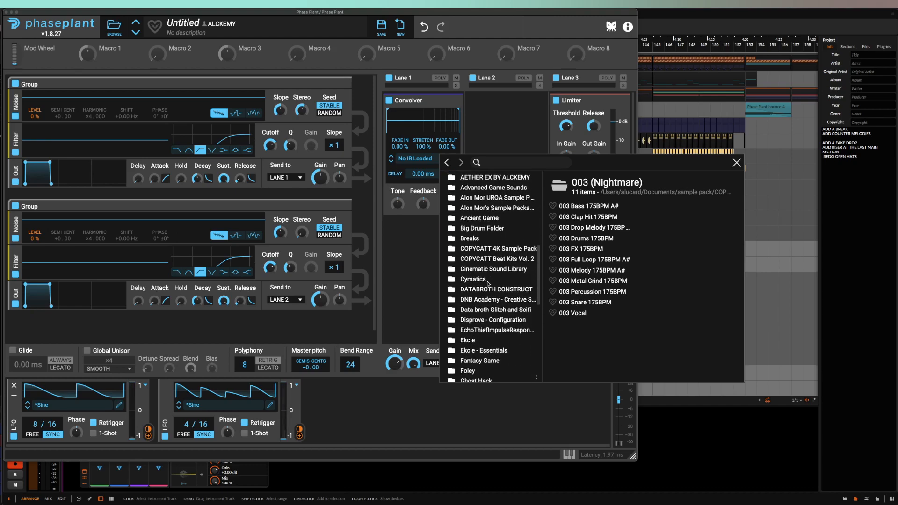
{"action": "left_click", "coordinate": [486, 281]}
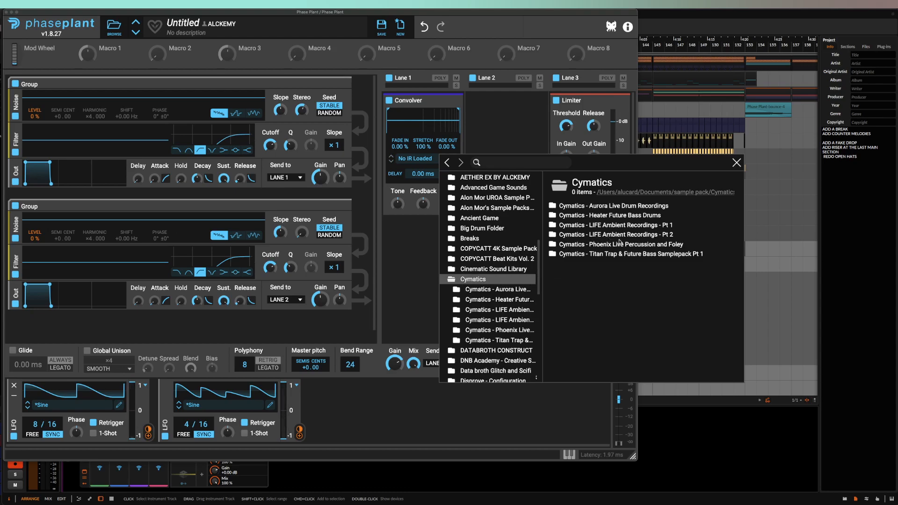
{"action": "double_click", "coordinate": [614, 216]}
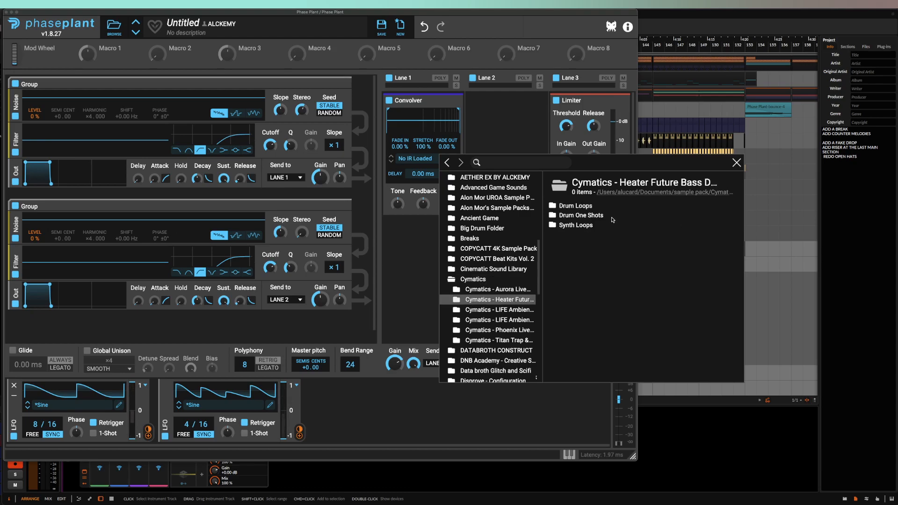
{"action": "double_click", "coordinate": [587, 216]}
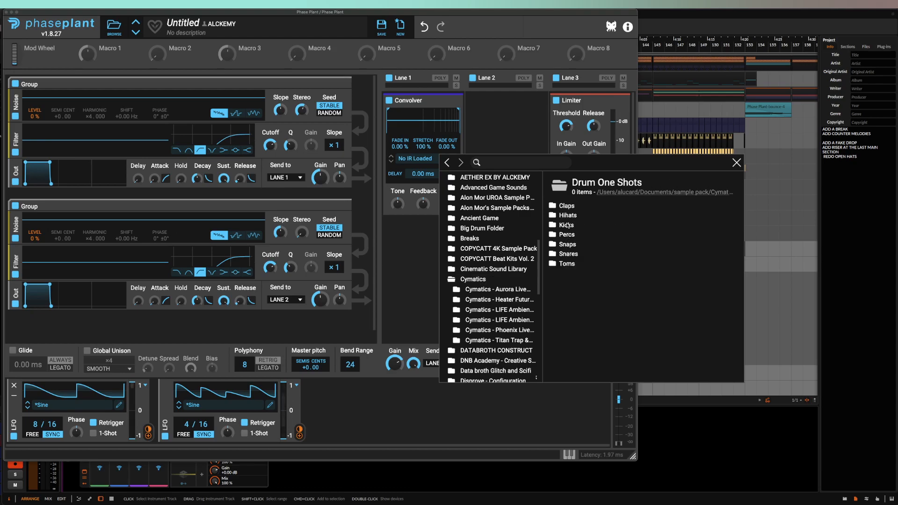
{"action": "double_click", "coordinate": [567, 216]}
{"action": "double_click", "coordinate": [573, 208]}
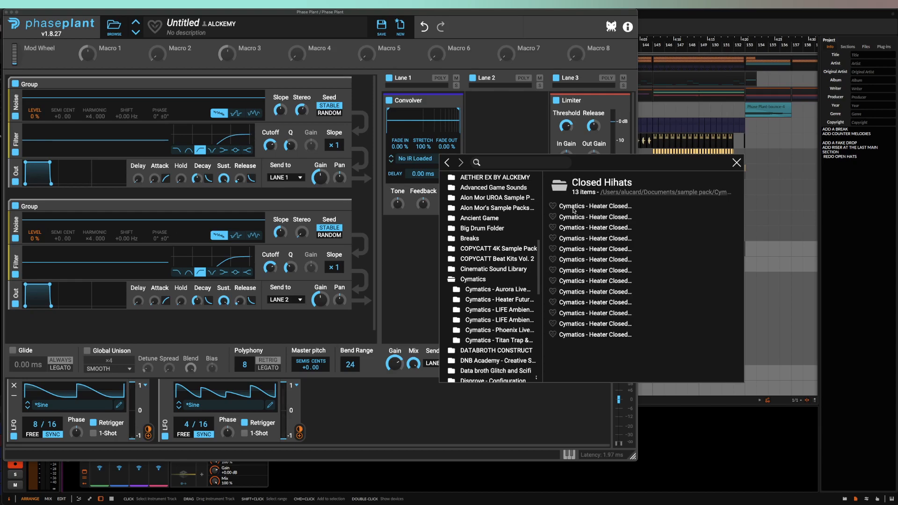
{"action": "double_click", "coordinate": [574, 215]}
{"action": "left_click", "coordinate": [428, 123]}
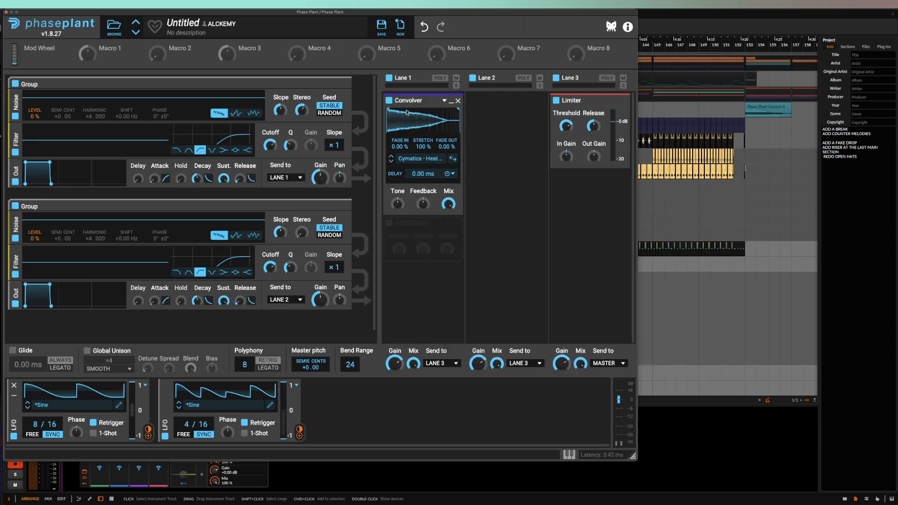
Duplicate the Convolver into Lane 2 and shorten the impulse response in both Convolvers, with Fade Out at 100%
{"action": "left_click_drag", "start_coordinate": [415, 102], "coordinate": [466, 108]}
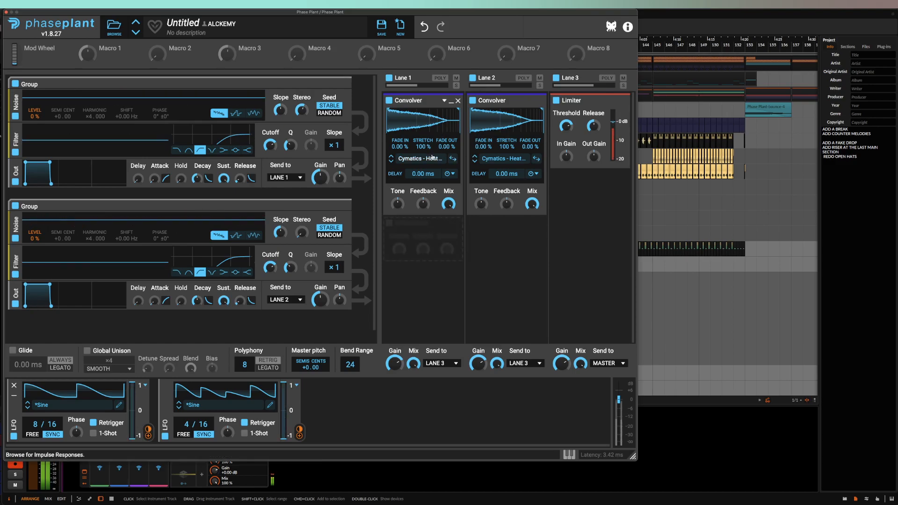
{"action": "left_click_drag", "start_coordinate": [455, 116], "coordinate": [412, 117]}
{"action": "left_click_drag", "start_coordinate": [543, 119], "coordinate": [508, 120]}
{"action": "double_click", "coordinate": [535, 147]}
{"action": "double_click", "coordinate": [535, 148]}
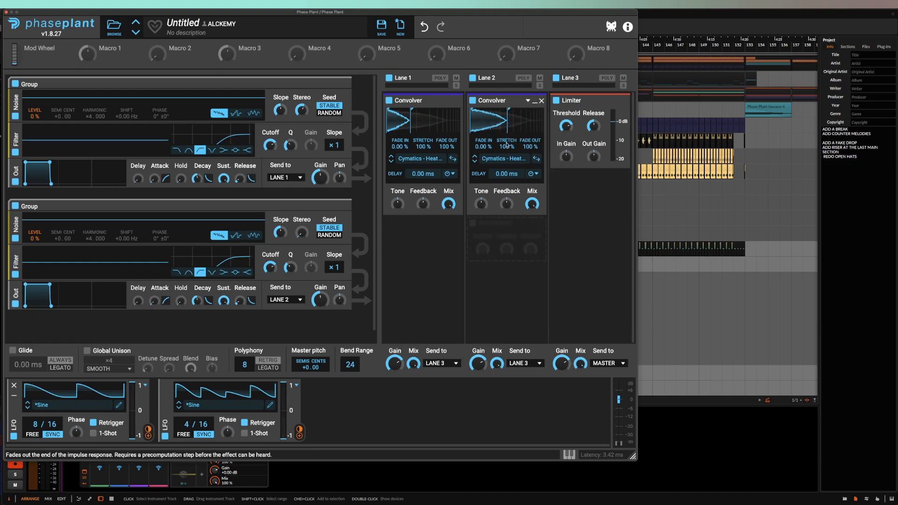
Set the Convolver stretch to 37% in Lane 2 and 339% in Lane 1
{"action": "left_click_drag", "start_coordinate": [505, 147], "coordinate": [505, 176]}
{"action": "left_click_drag", "start_coordinate": [420, 146], "coordinate": [420, 176]}
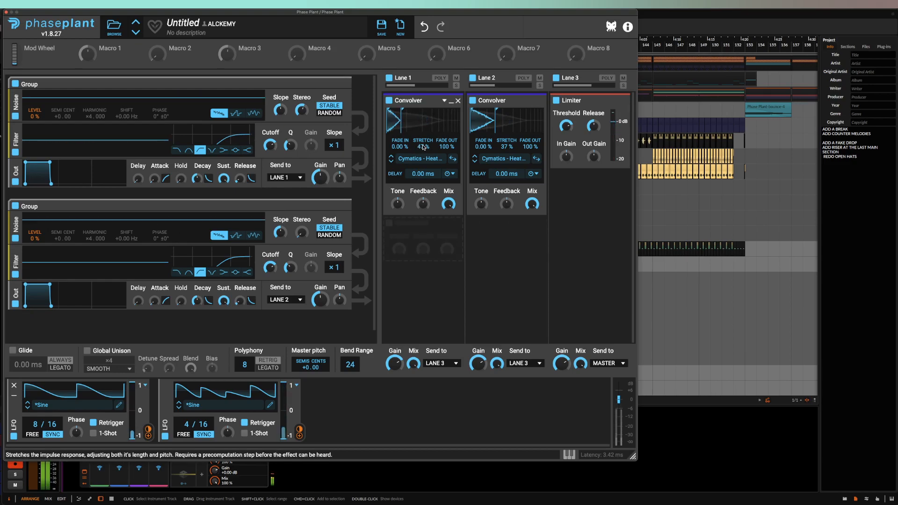
{"action": "left_click_drag", "start_coordinate": [420, 145], "coordinate": [420, 108]}
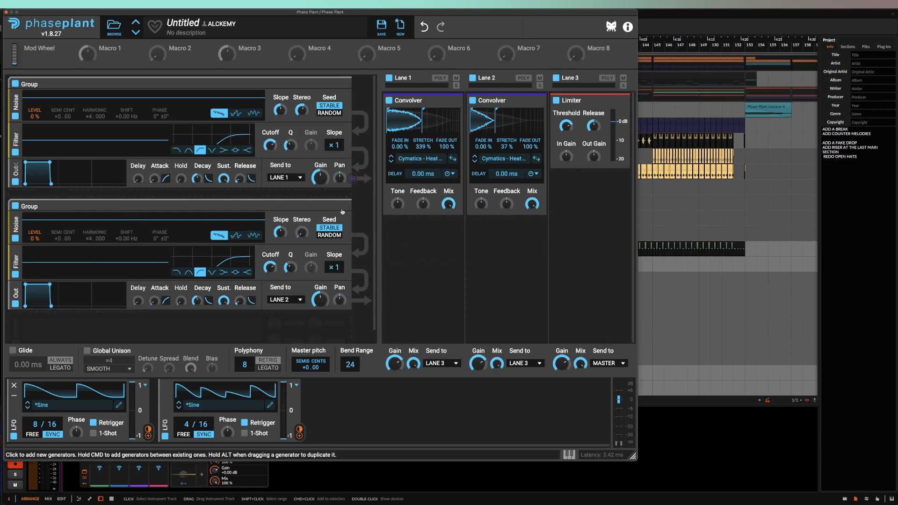
Bypass Lanes 1 and 2 to compare the sound without the Convolvers, and re-enable both lanes
{"action": "left_click", "coordinate": [389, 78]}
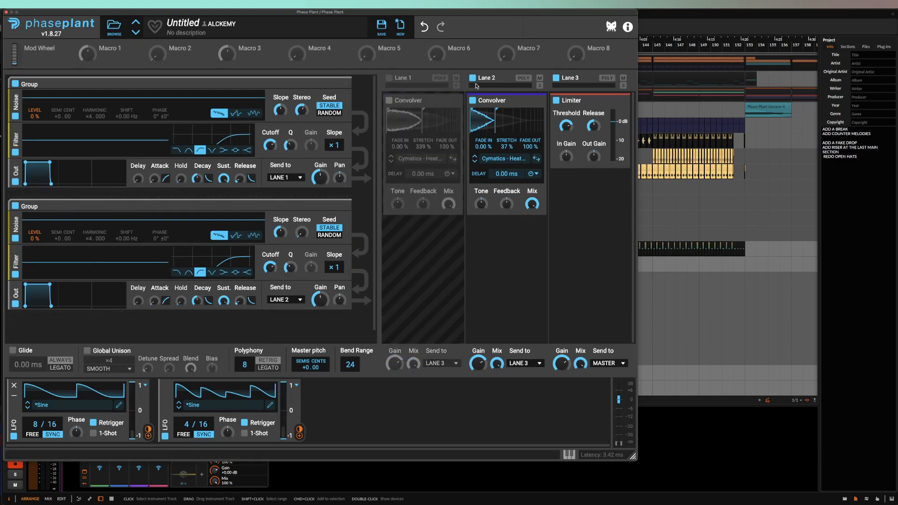
{"action": "left_click", "coordinate": [472, 78]}
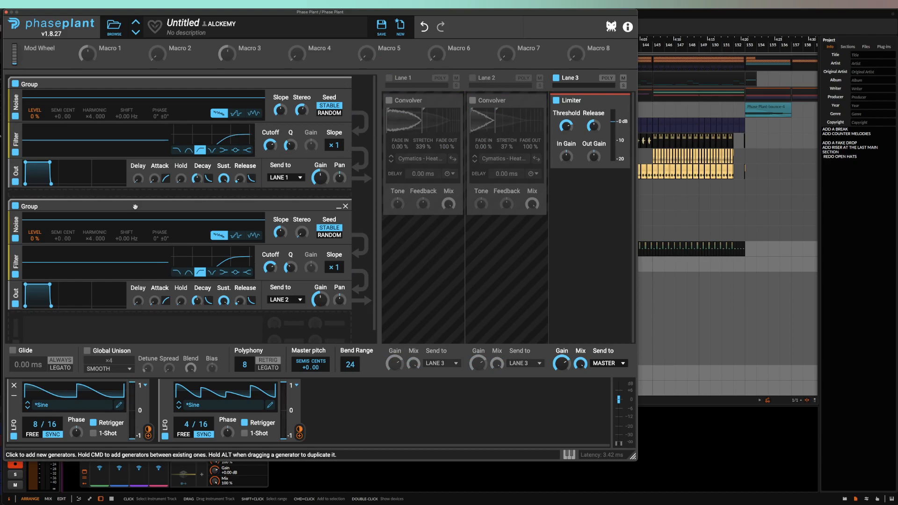
{"action": "left_click", "coordinate": [389, 78]}
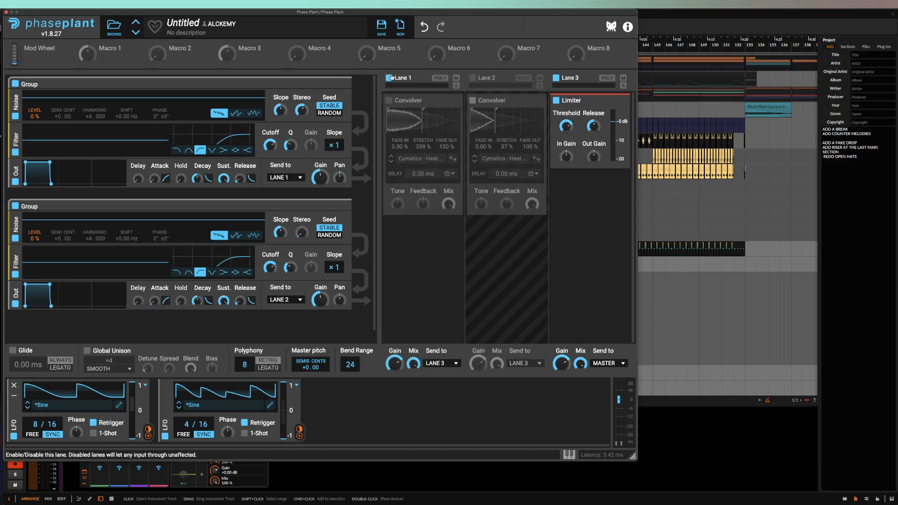
{"action": "left_click", "coordinate": [473, 78]}
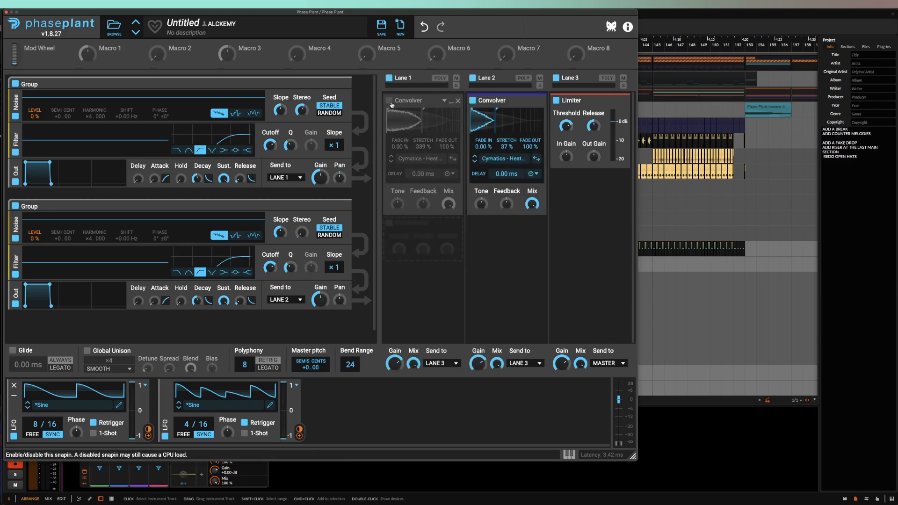
Add a Frequency Shifter at −2.02 kHz below the Lane 1 Convolver and a copy at −5.00 kHz in Lane 2
{"action": "left_click", "coordinate": [409, 229]}
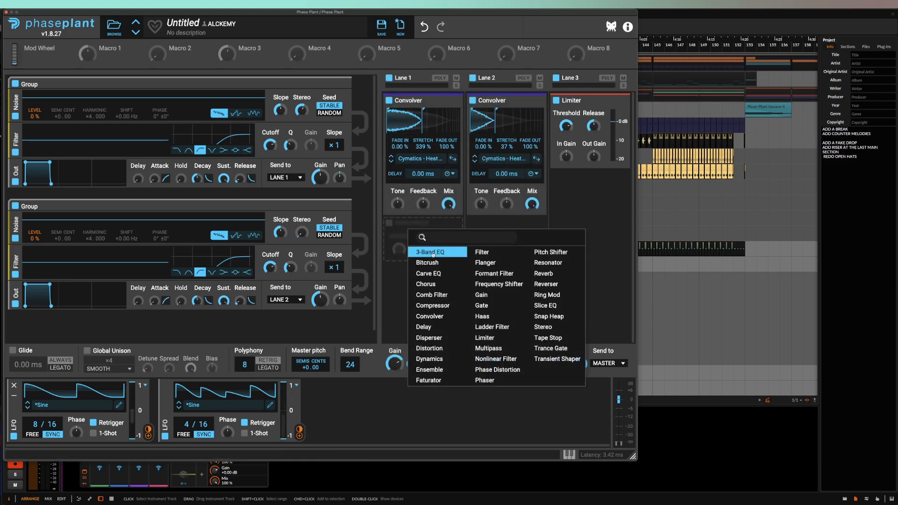
{"action": "left_click", "coordinate": [477, 274]}
{"action": "left_click_drag", "start_coordinate": [425, 246], "coordinate": [370, 255]}
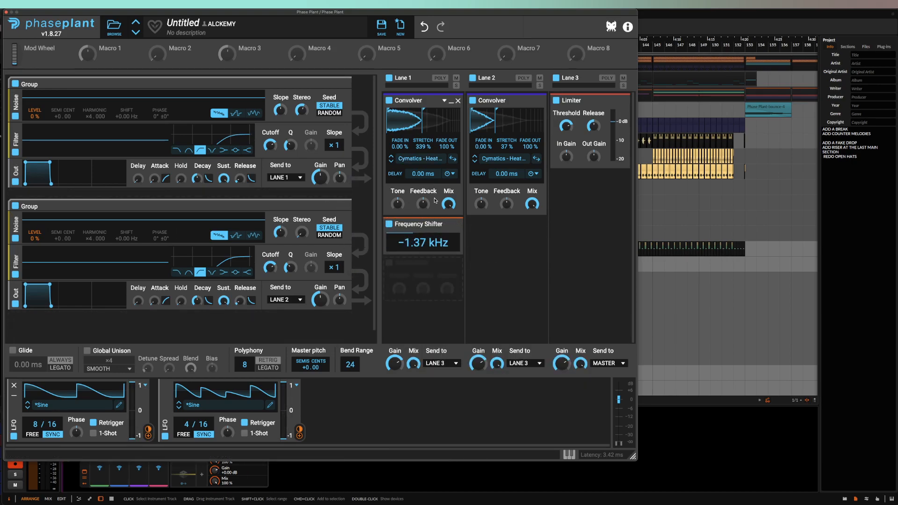
{"action": "left_click_drag", "start_coordinate": [423, 243], "coordinate": [423, 210]}
{"action": "left_click_drag", "start_coordinate": [431, 243], "coordinate": [430, 270]}
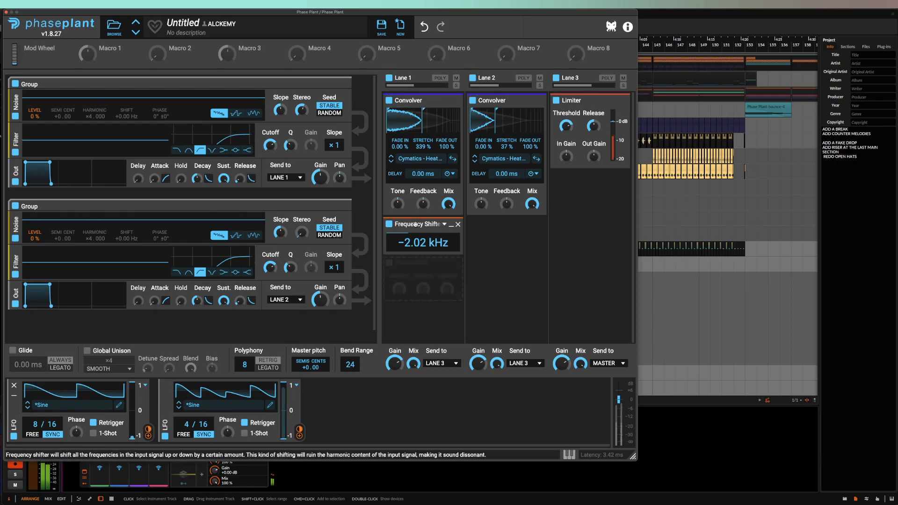
{"action": "left_click_drag", "start_coordinate": [416, 225], "coordinate": [506, 229]}
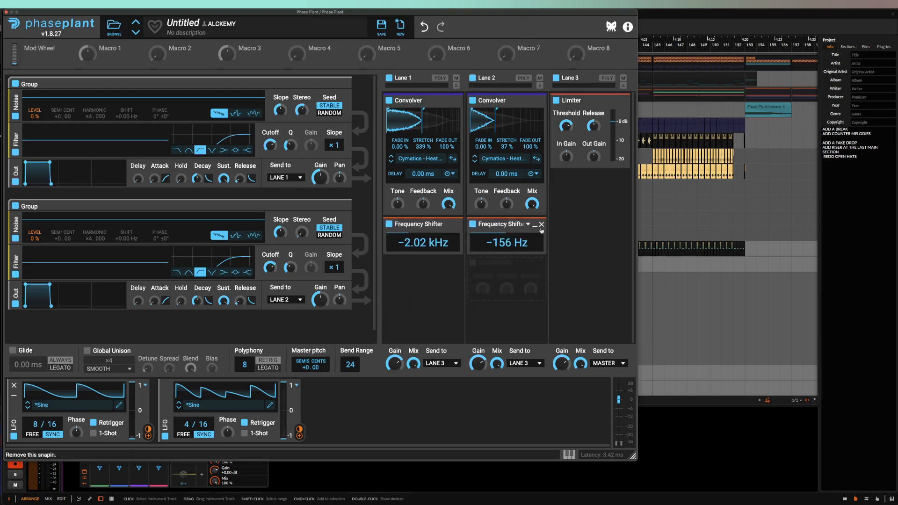
{"action": "left_click_drag", "start_coordinate": [507, 242], "coordinate": [504, 274]}
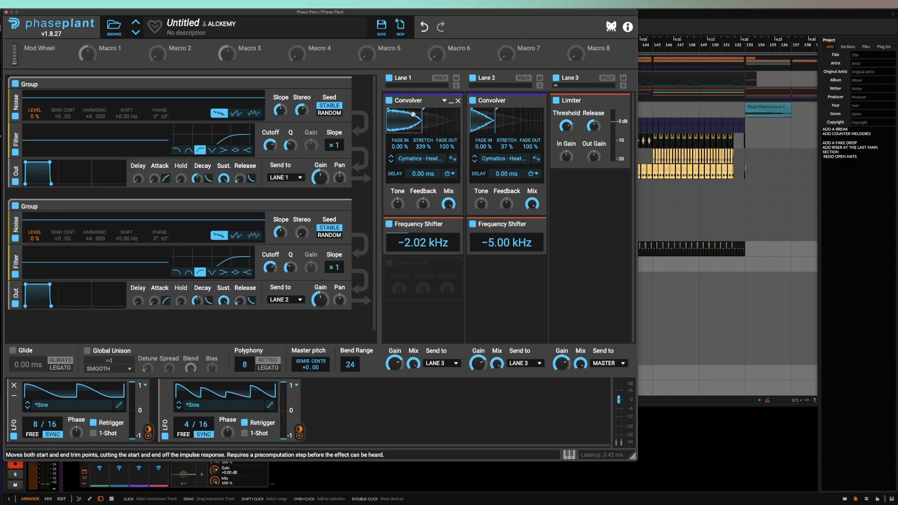
Collapse both noise groups, duplicate the second one as a third group, and expand the copy
{"action": "left_click", "coordinate": [339, 85]}
{"action": "left_click", "coordinate": [336, 118]}
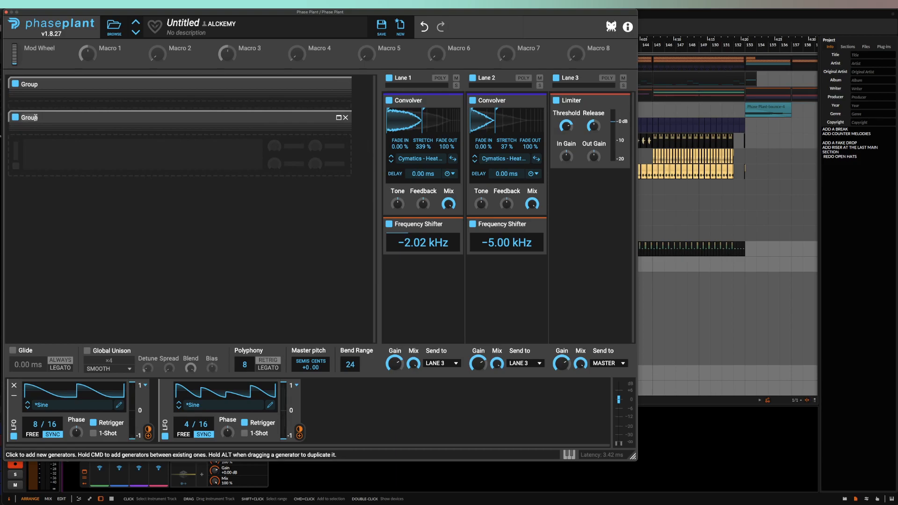
{"action": "left_click_drag", "start_coordinate": [50, 117], "coordinate": [70, 117]}
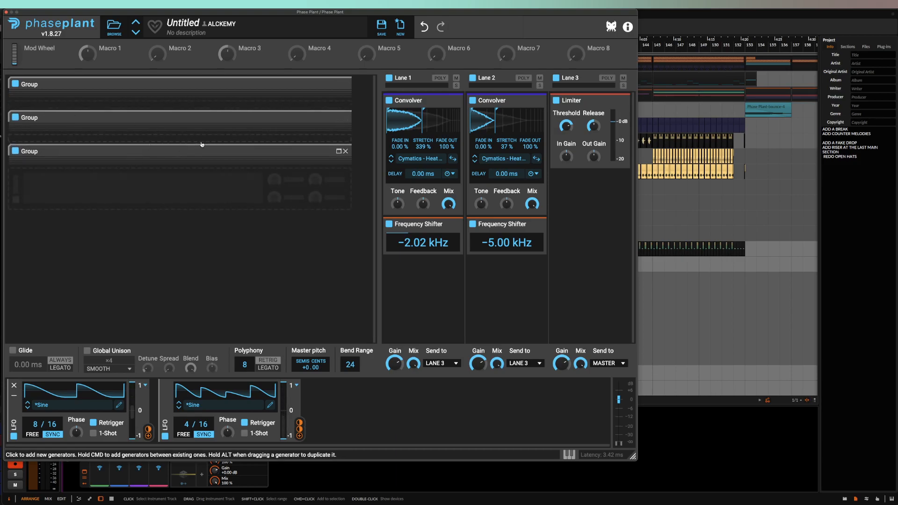
{"action": "left_click", "coordinate": [339, 151]}
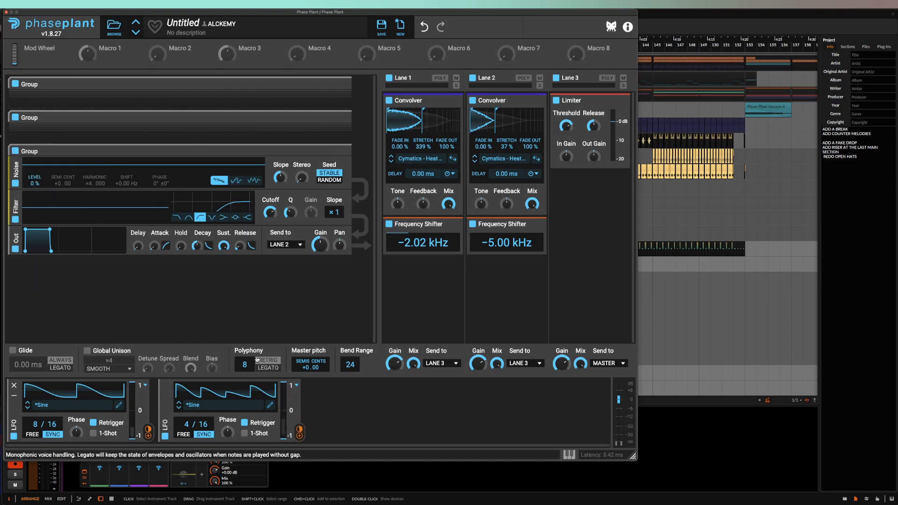
Duplicate the 4/16 LFO, set the unassigned one to 16/16, and redraw it as one falling sine curve with a short initial rise
{"action": "left_click_drag", "start_coordinate": [164, 403], "coordinate": [318, 404]}
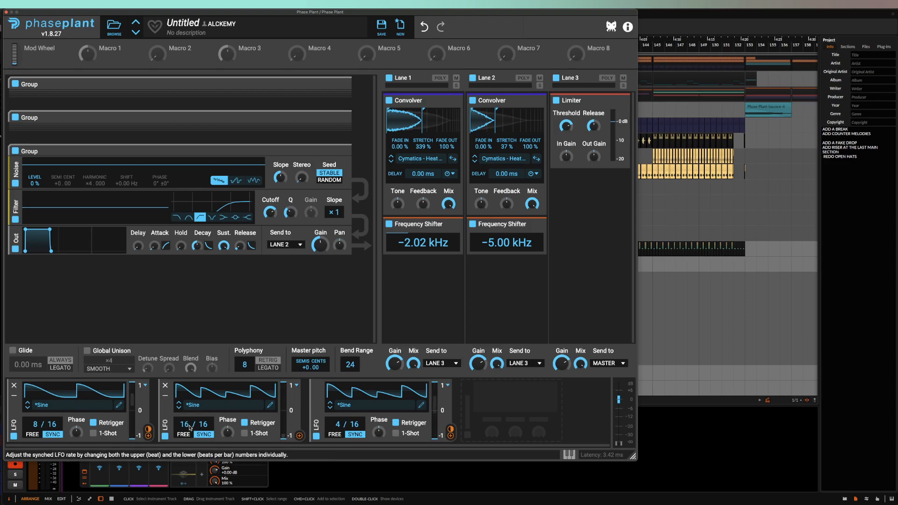
{"action": "left_click", "coordinate": [270, 405]}
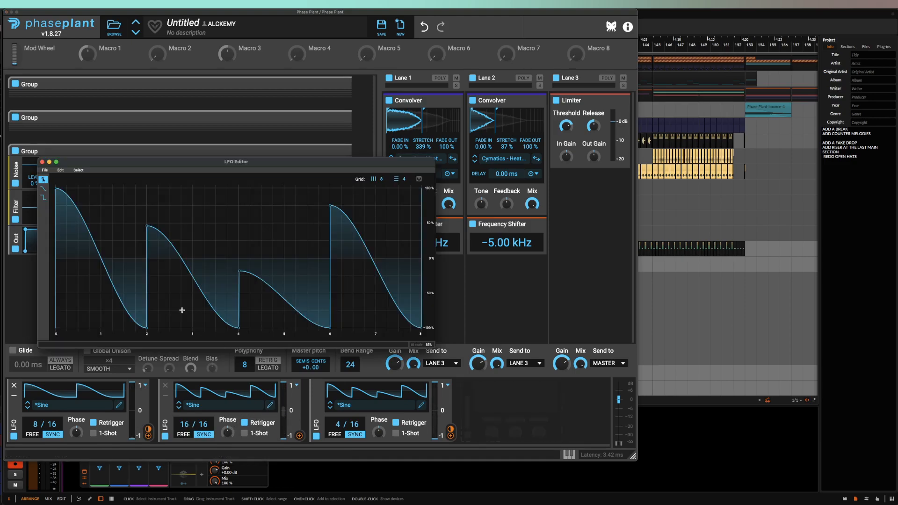
{"action": "double_click", "coordinate": [147, 226]}
{"action": "left_click", "coordinate": [44, 170]}
{"action": "left_click", "coordinate": [46, 177]}
{"action": "left_click", "coordinate": [62, 187]}
{"action": "left_click_drag", "start_coordinate": [78, 189], "coordinate": [466, 416]}
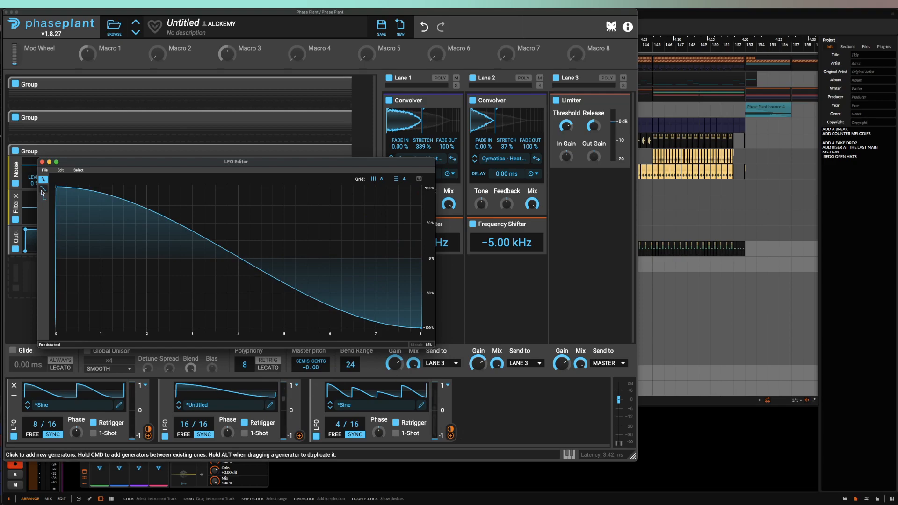
{"action": "left_click_drag", "start_coordinate": [57, 187], "coordinate": [67, 187]}
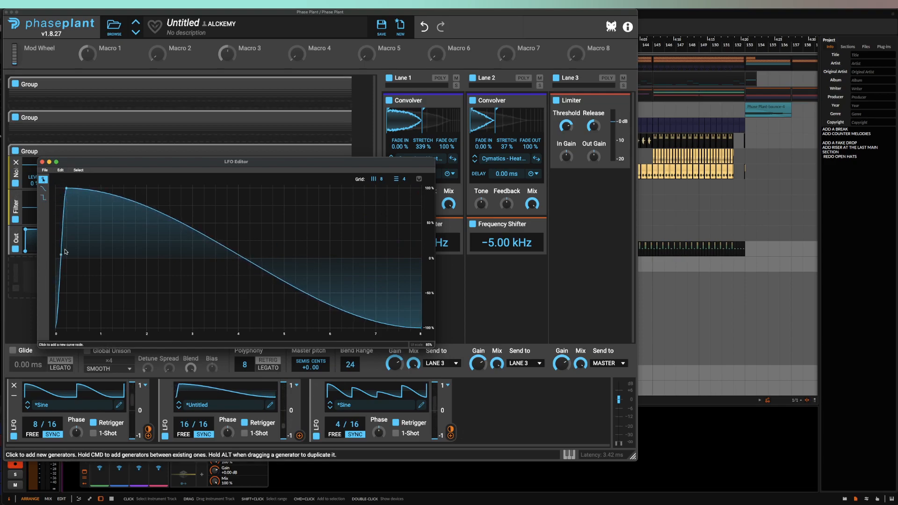
{"action": "left_click", "coordinate": [42, 162]}
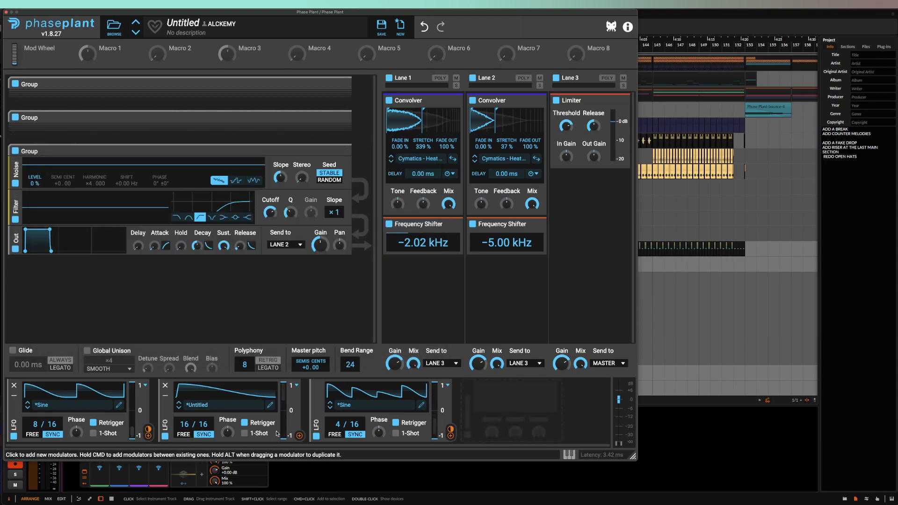
Modulate the third group's Noise level with the 16/16 LFO, adjusting the modulation amount and keeping the base level at 0%
{"action": "left_click_drag", "start_coordinate": [299, 435], "coordinate": [35, 178]}
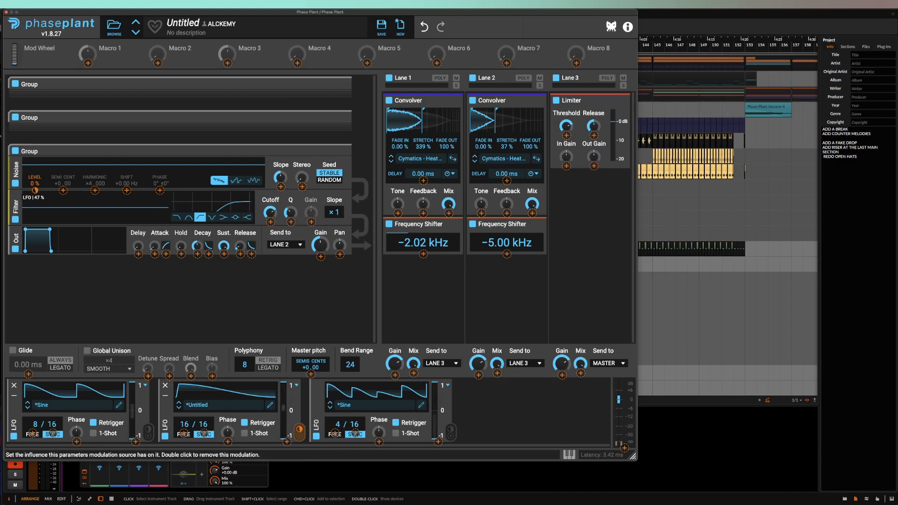
{"action": "left_click", "coordinate": [43, 179]}
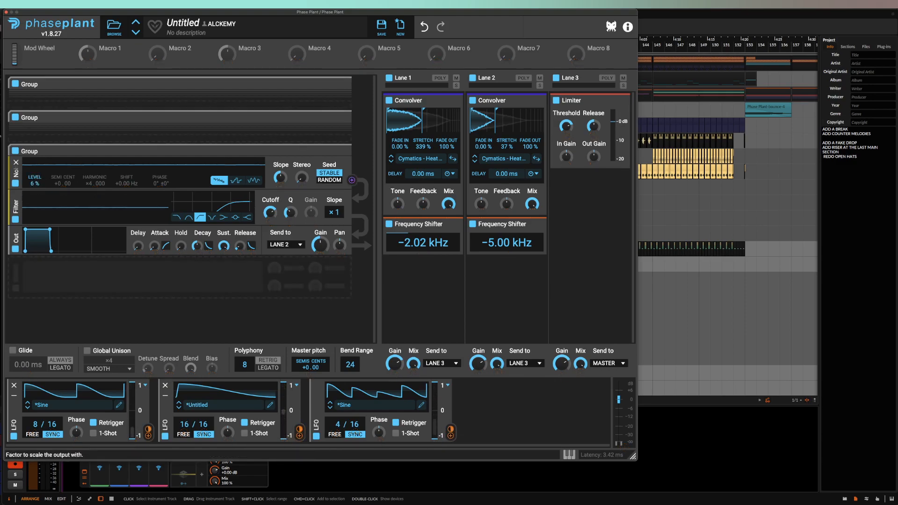
{"action": "left_click_drag", "start_coordinate": [35, 183], "coordinate": [35, 123]}
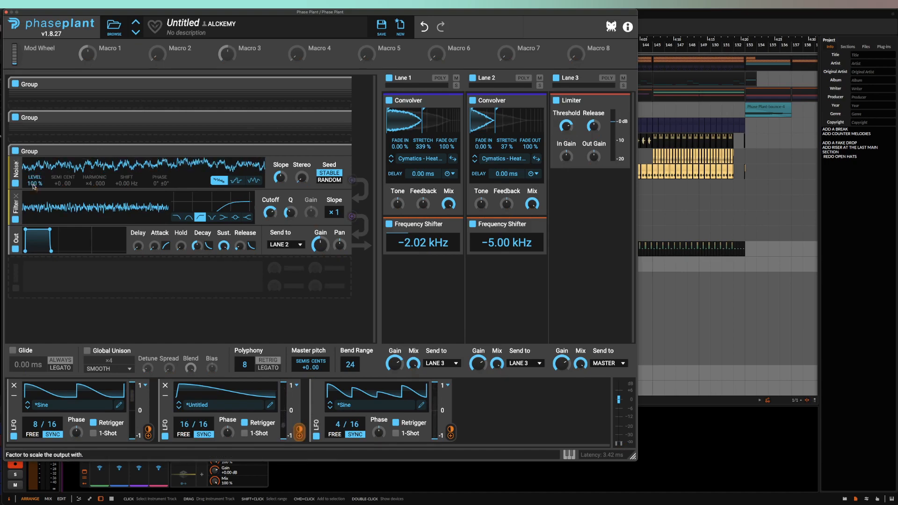
{"action": "left_click_drag", "start_coordinate": [35, 183], "coordinate": [35, 245]}
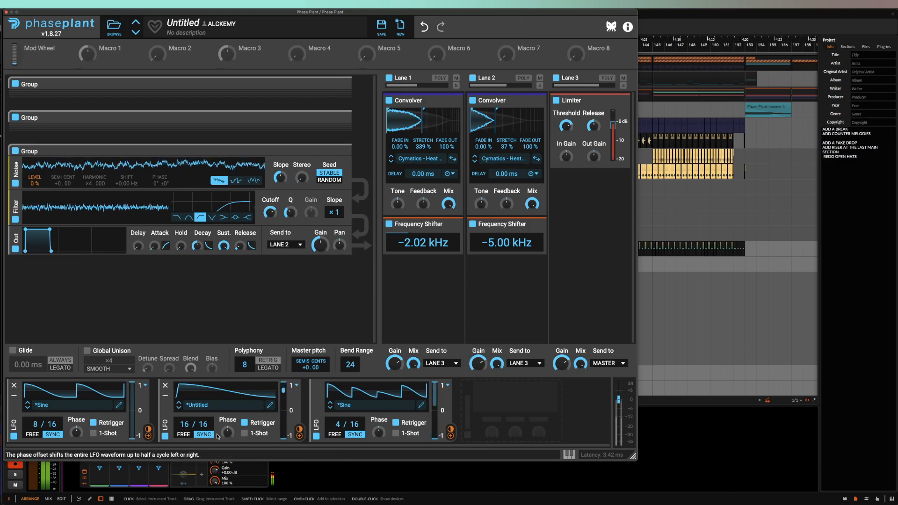
{"action": "left_click_drag", "start_coordinate": [35, 190], "coordinate": [51, 193]}
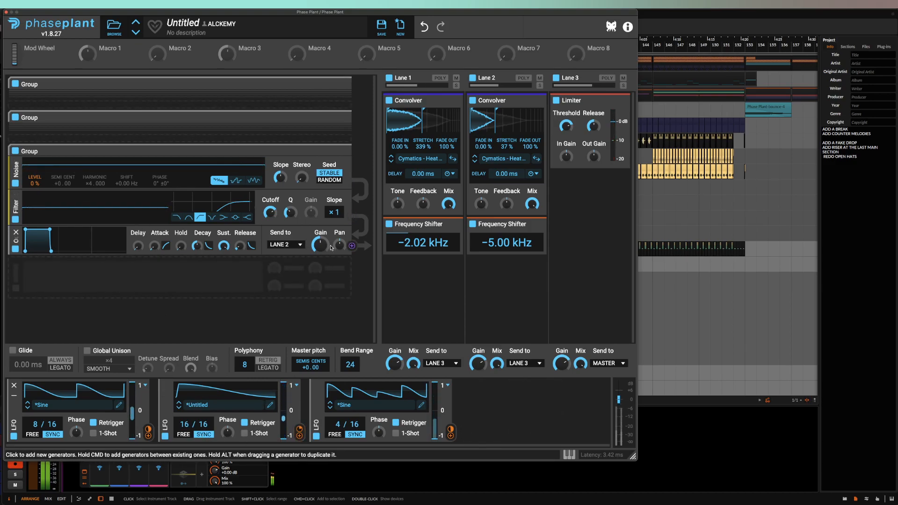
Audition the third group through Lane 3 with its LFO at 8/16, readjust its level modulation, and route it back to Lane 2
{"action": "left_click", "coordinate": [273, 245]}
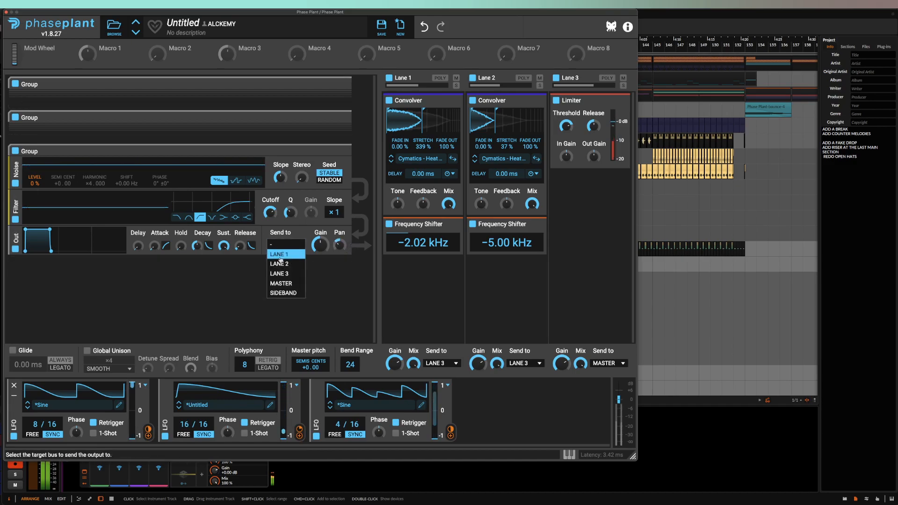
{"action": "left_click", "coordinate": [283, 269]}
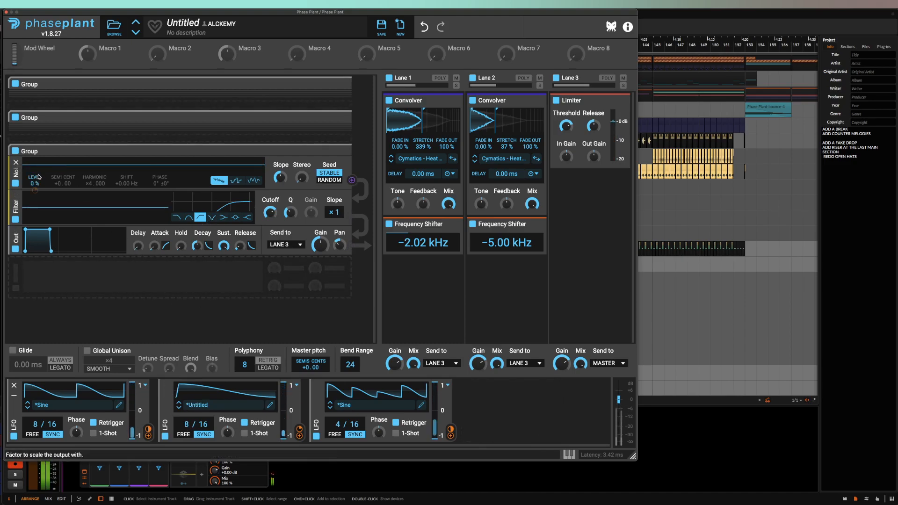
{"action": "left_click_drag", "start_coordinate": [35, 190], "coordinate": [36, 187]}
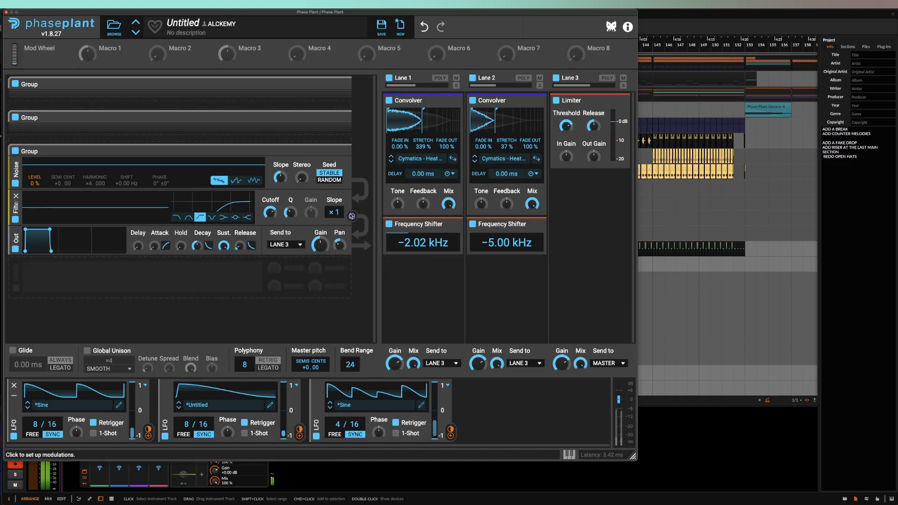
{"action": "left_click", "coordinate": [281, 245]}
{"action": "left_click", "coordinate": [280, 264]}
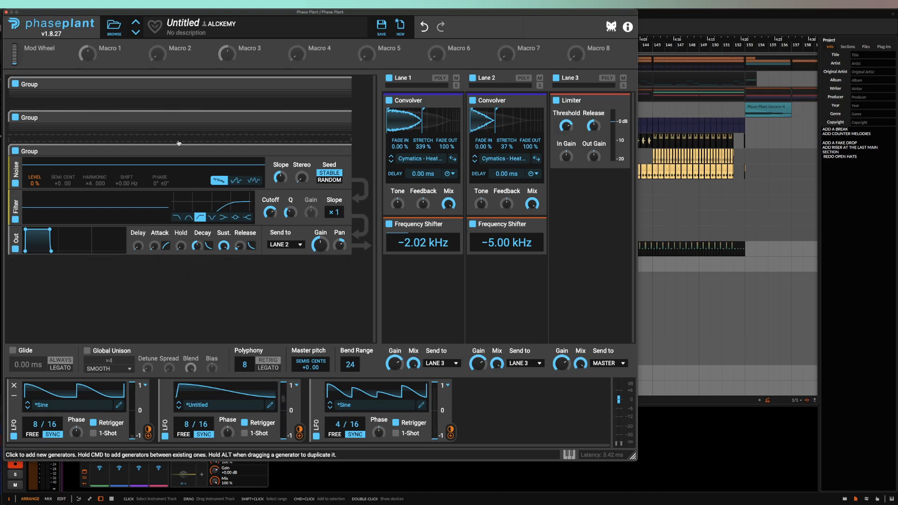
Close the Phase Plant window and open the Pitch Shifter layer inside the PORK group's FX Layer
{"action": "left_click", "coordinate": [6, 12]}
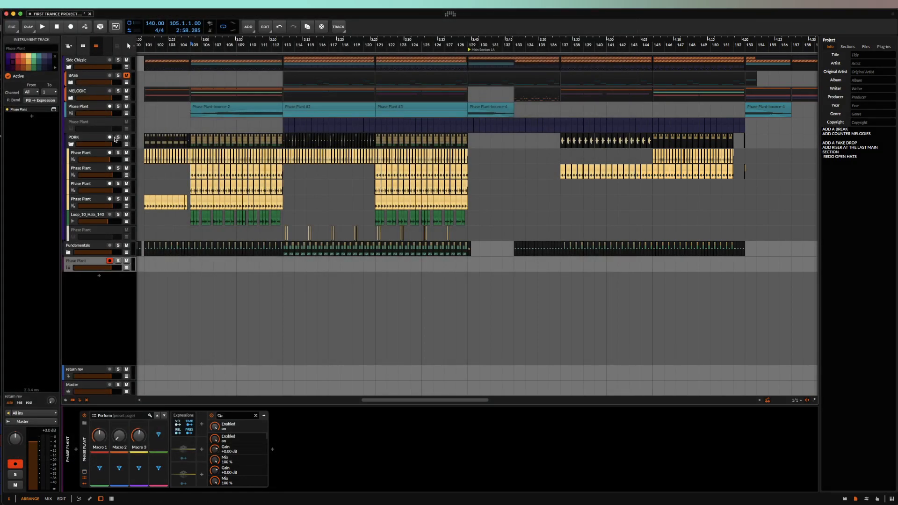
{"action": "left_click", "coordinate": [91, 139]}
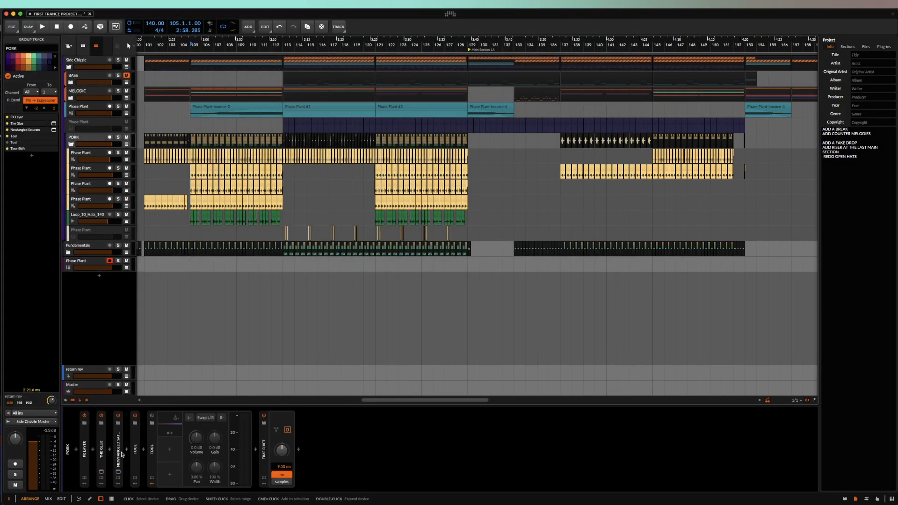
{"action": "double_click", "coordinate": [84, 451]}
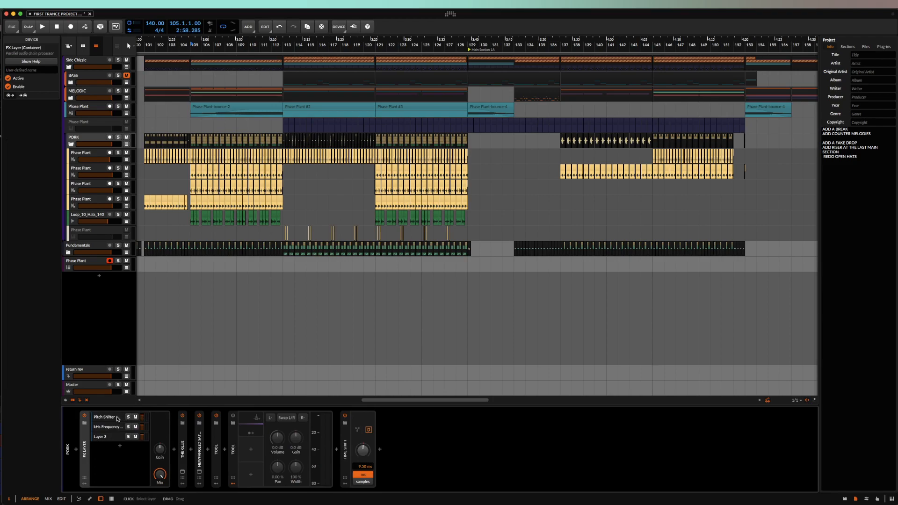
{"action": "left_click", "coordinate": [117, 419]}
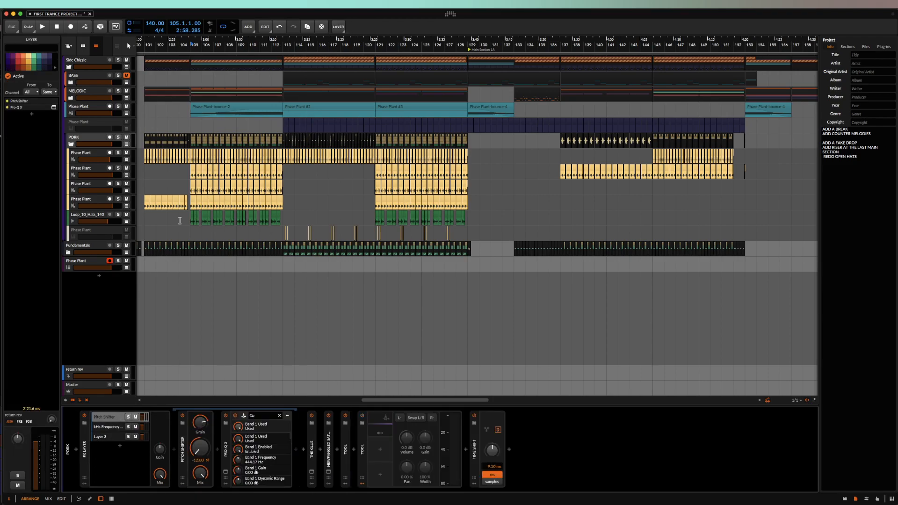
Solo the PORK group and play the arrangement from bar 105 to audition its effects chain
{"action": "left_click", "coordinate": [87, 260]}
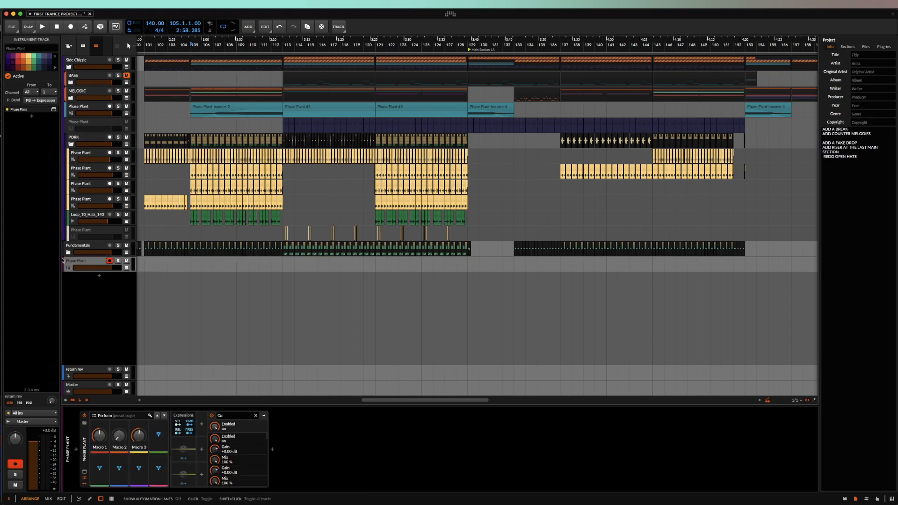
{"action": "left_click", "coordinate": [119, 137]}
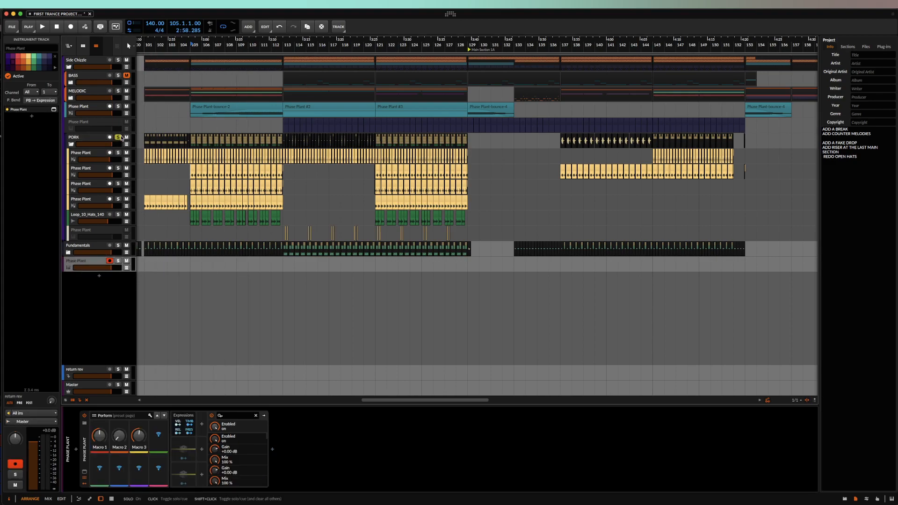
{"action": "left_click", "coordinate": [98, 139]}
{"action": "key", "text": "space"}
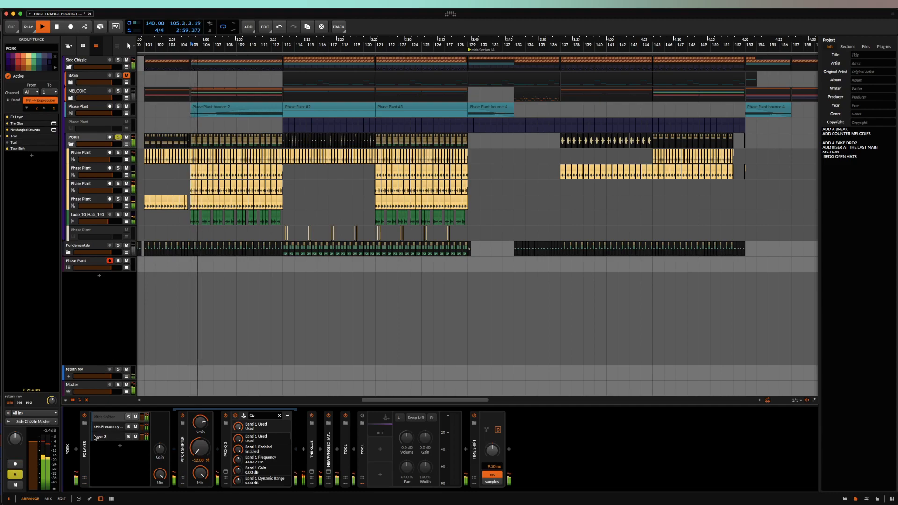
{"action": "key", "text": "space"}
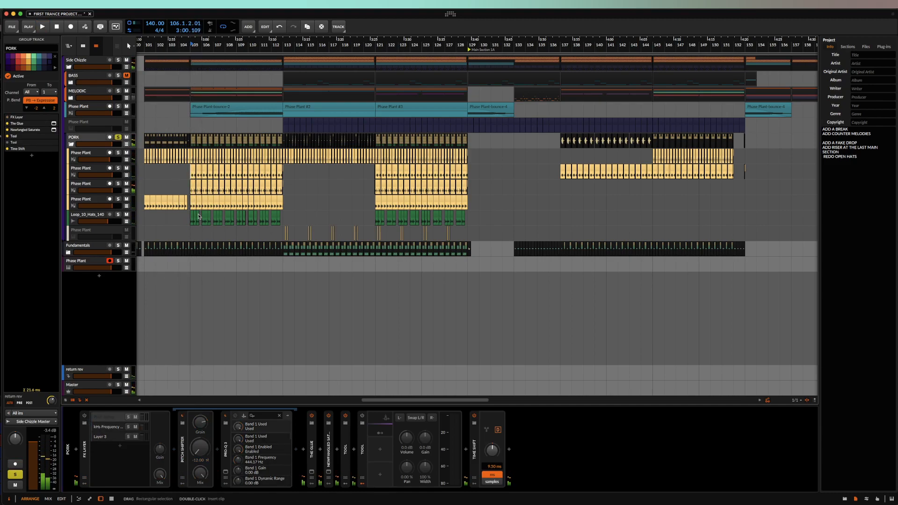
{"action": "key", "text": "space"}
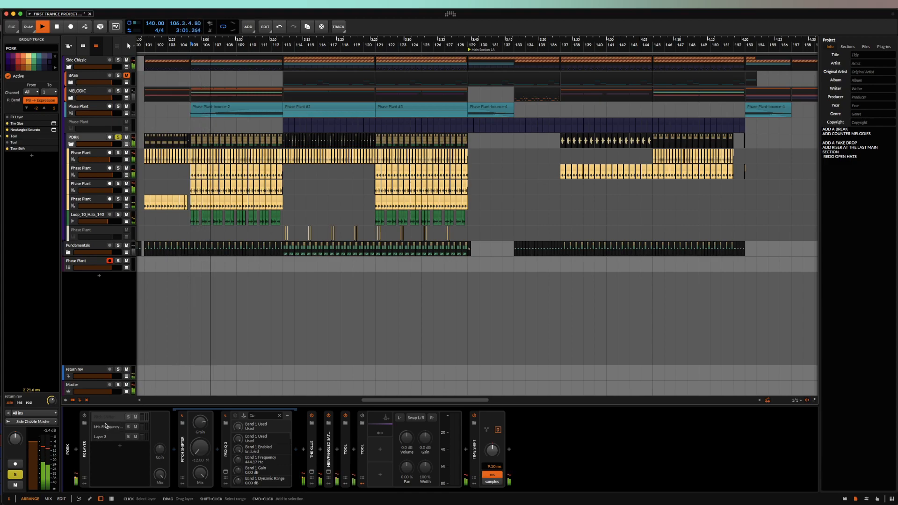
Stop playback and examine the FX Layer's Layer 3 and the Frequency Shifter layer's shift amount and Pro-Q 3 curve
{"action": "key", "text": "space"}
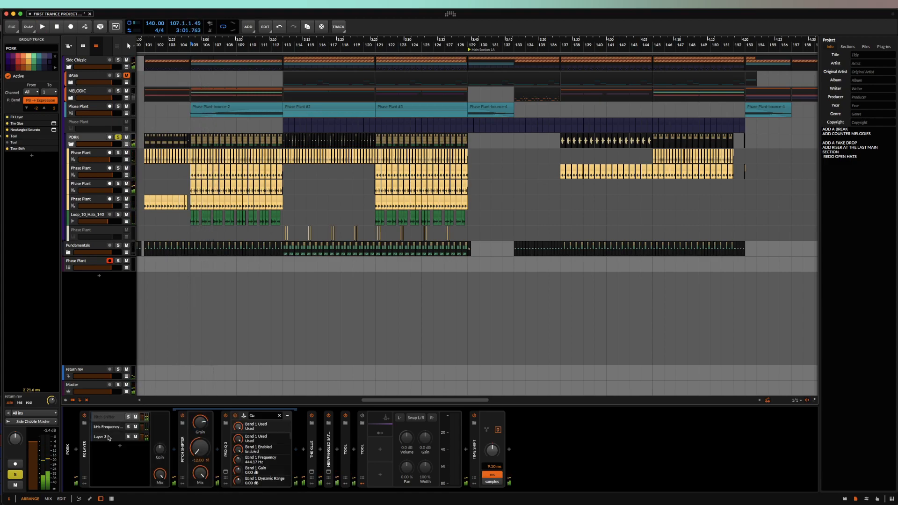
{"action": "left_click", "coordinate": [107, 437]}
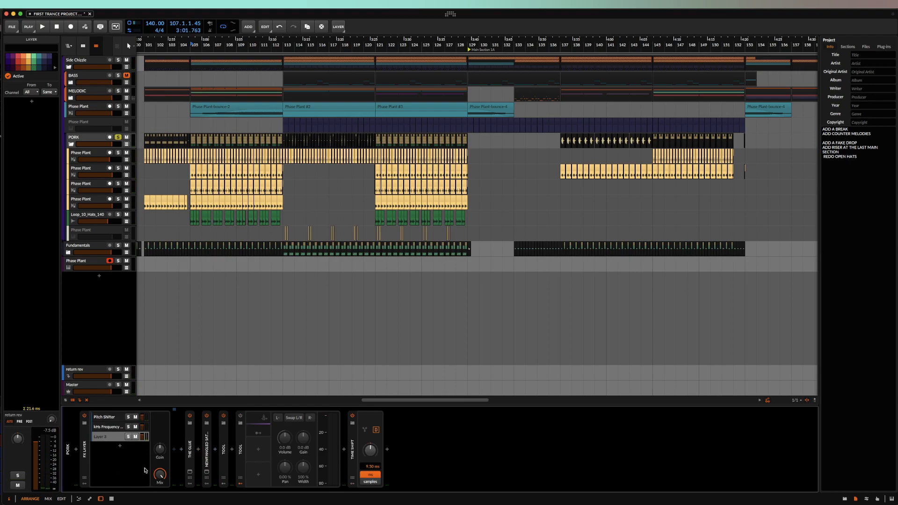
{"action": "left_click", "coordinate": [109, 427]}
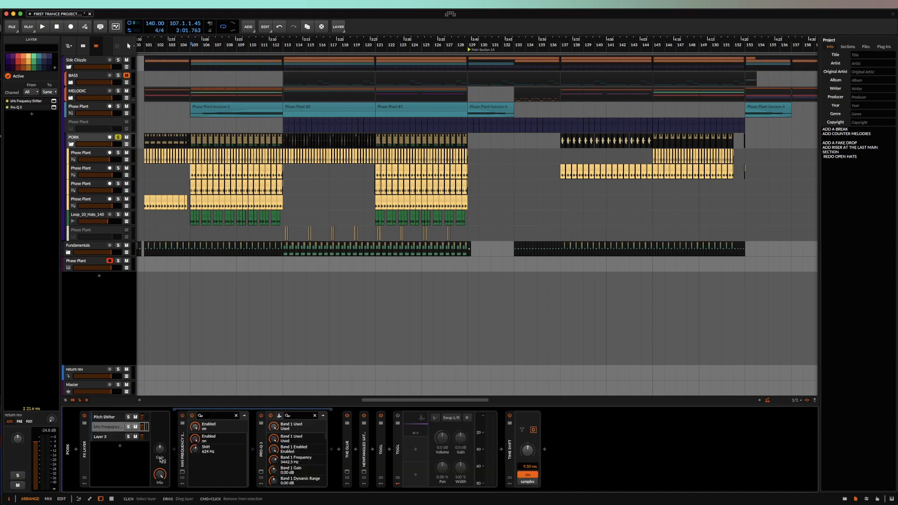
{"action": "left_click", "coordinate": [183, 473]}
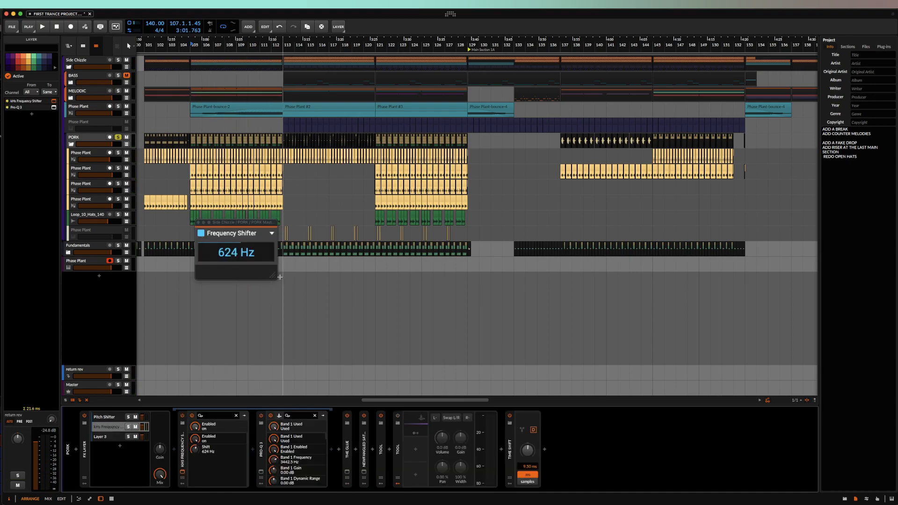
{"action": "left_click", "coordinate": [261, 471]}
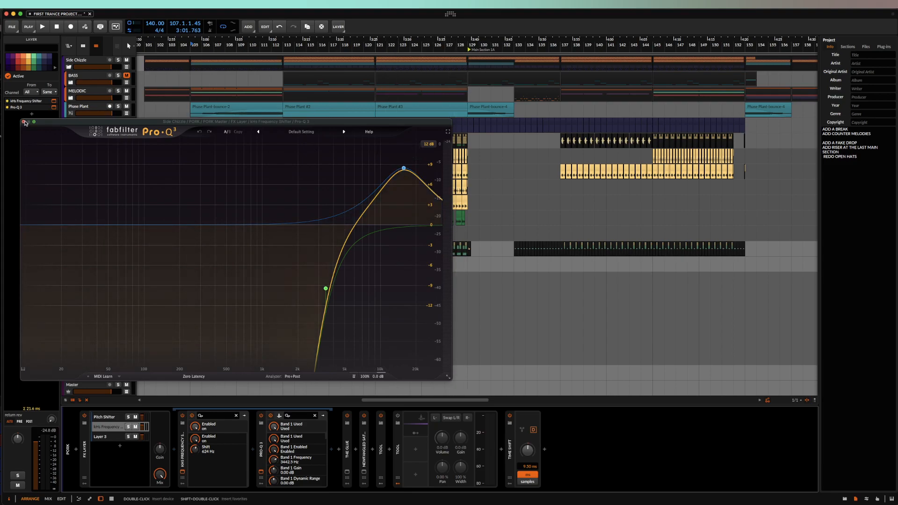
{"action": "left_click", "coordinate": [23, 122]}
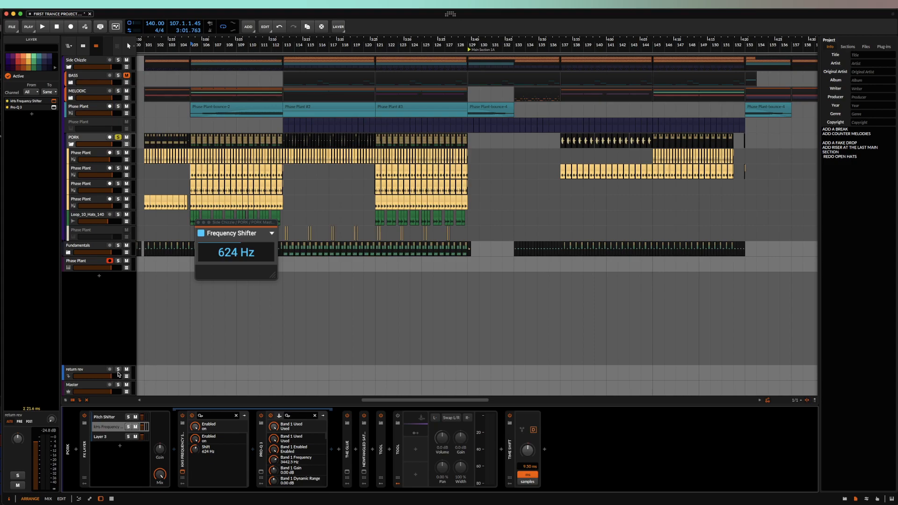
Audition the Pitch Shifter layer soloed and unsoloed, close the Frequency Shifter window, and look over the other two layers
{"action": "left_click", "coordinate": [106, 417]}
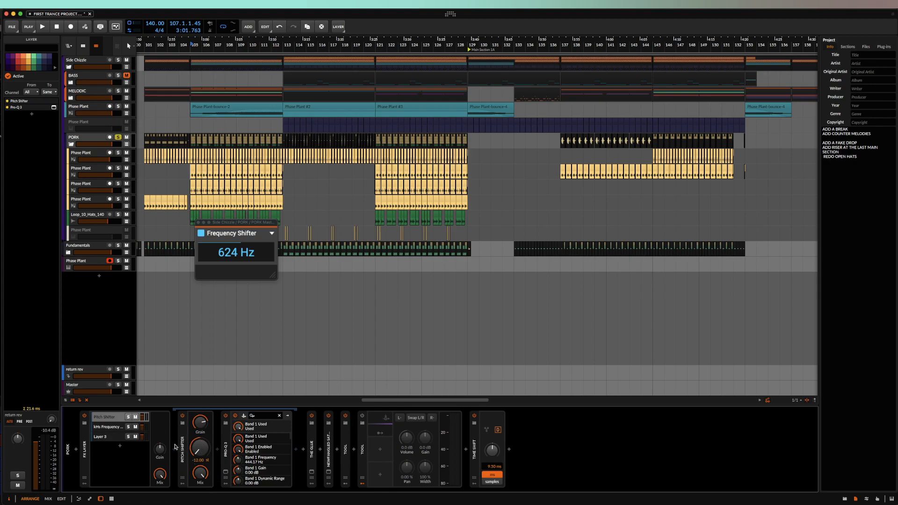
{"action": "left_click", "coordinate": [129, 418]}
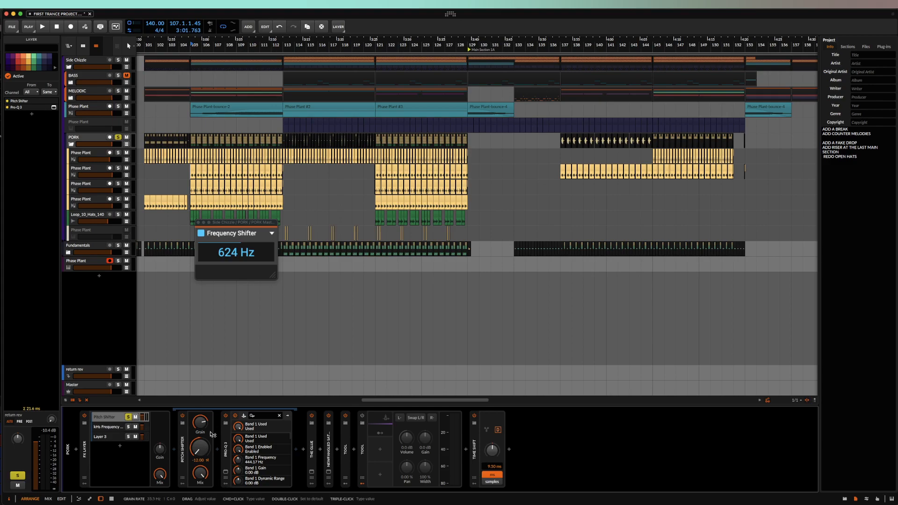
{"action": "key", "text": "space"}
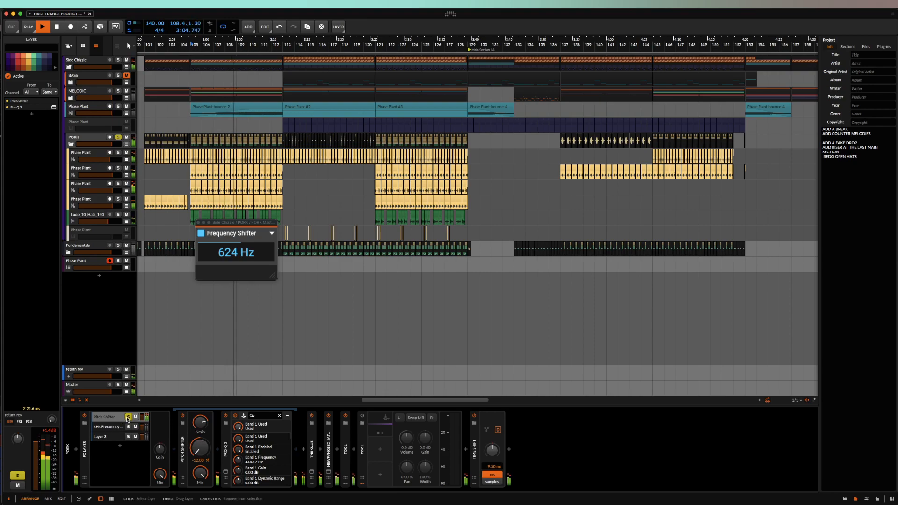
{"action": "left_click", "coordinate": [128, 417]}
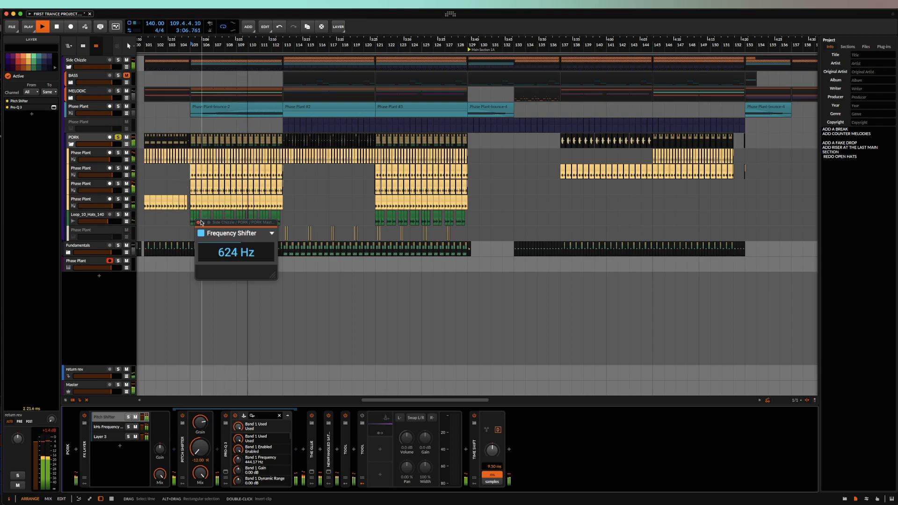
{"action": "left_click", "coordinate": [198, 222]}
{"action": "key", "text": "space"}
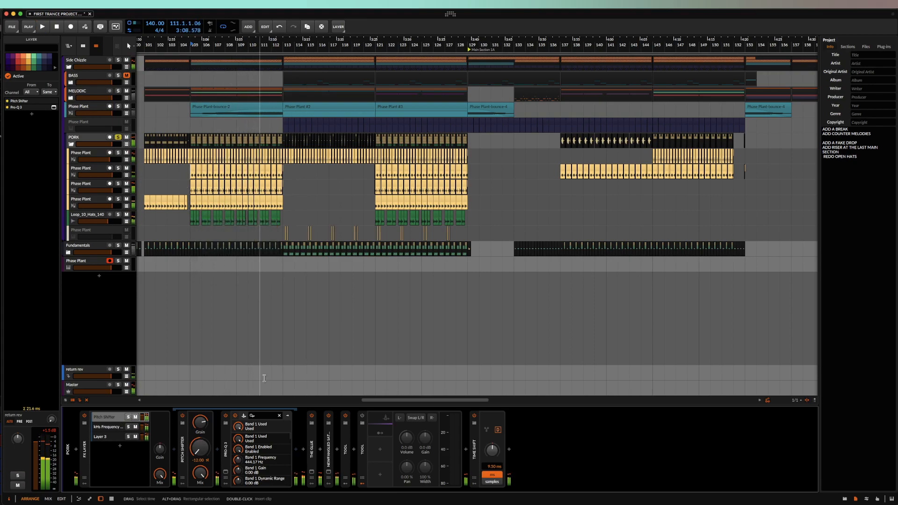
{"action": "left_click", "coordinate": [117, 427]}
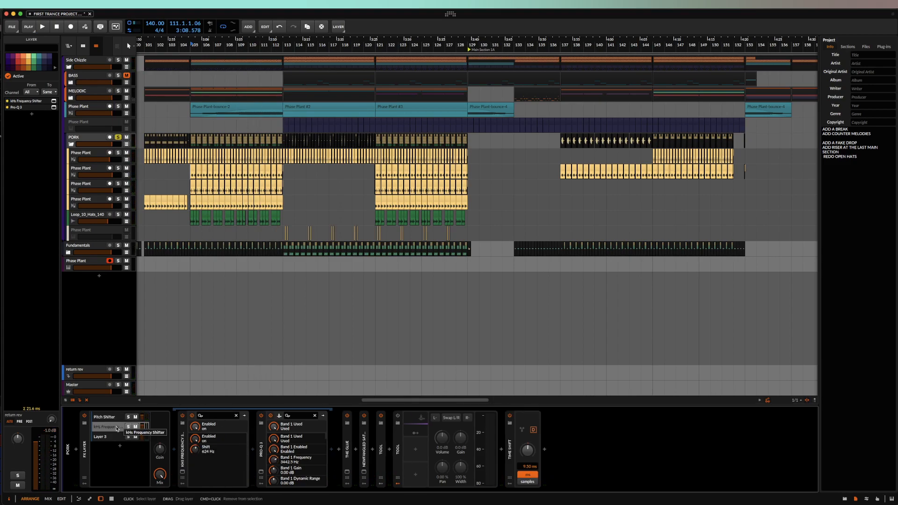
{"action": "left_click", "coordinate": [100, 436]}
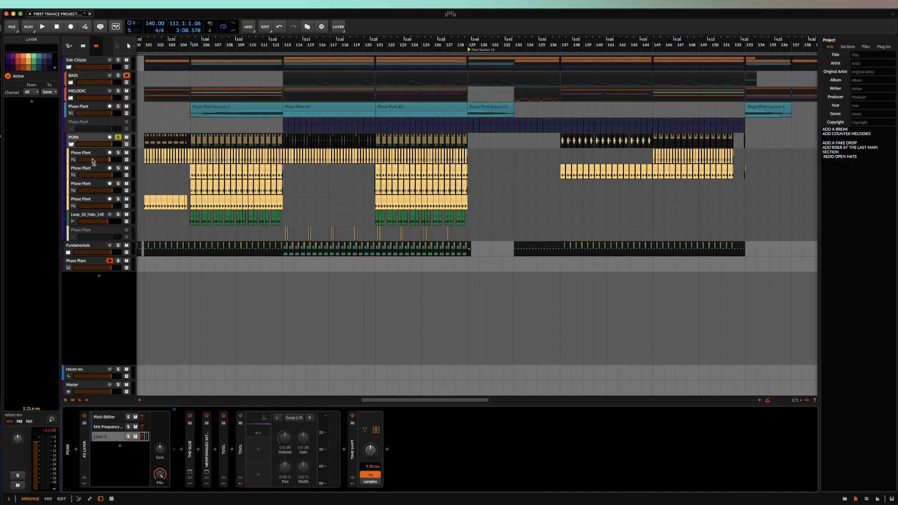
Reopen Phase Plant on the last instrument track and add a 3/16 synced Delay to Lane 1 with Duck at maximum and Ping-Pong off
{"action": "left_click", "coordinate": [87, 141]}
{"action": "left_click", "coordinate": [87, 262]}
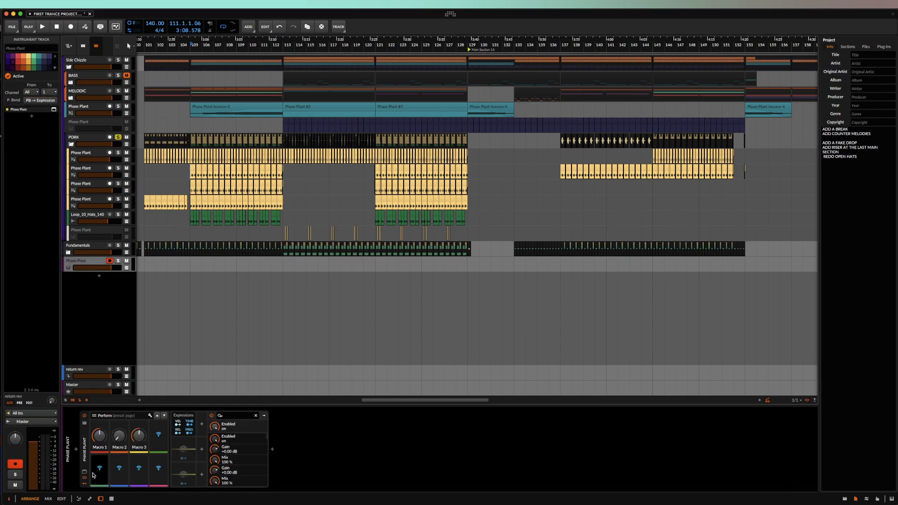
{"action": "left_click", "coordinate": [84, 472]}
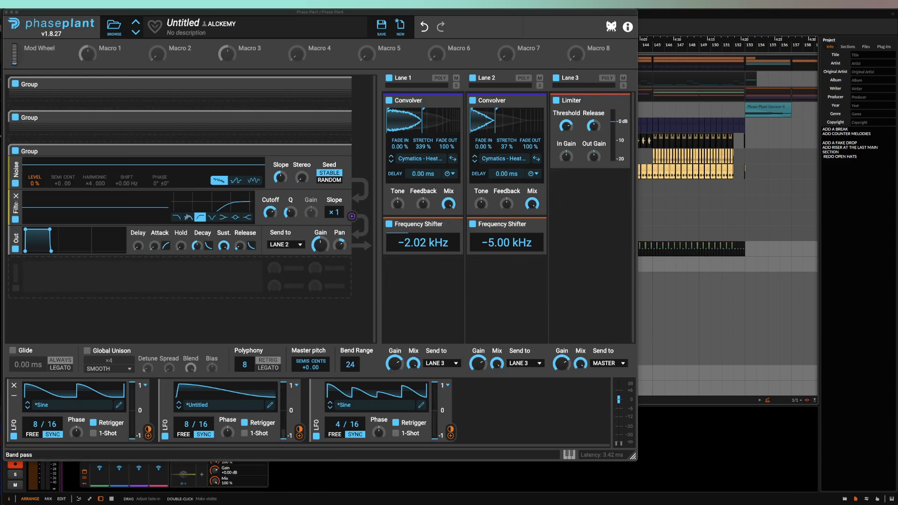
{"action": "left_click", "coordinate": [432, 287]}
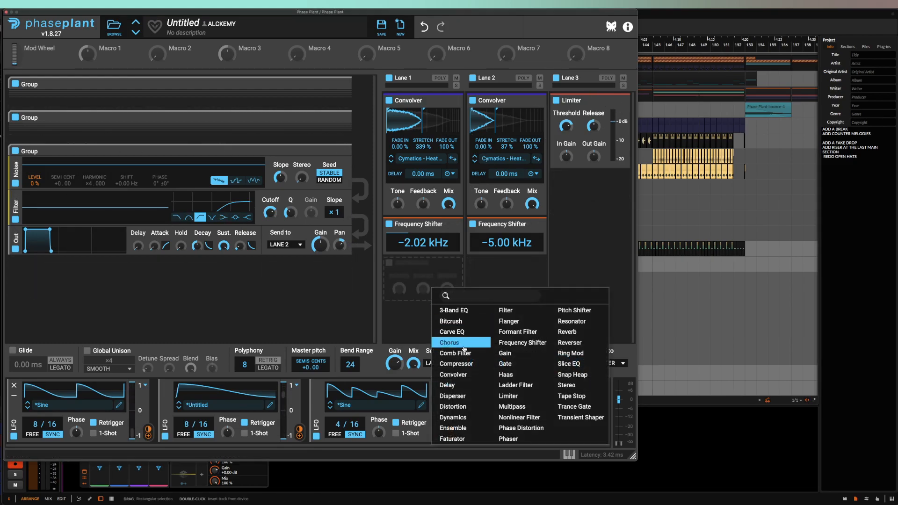
{"action": "left_click", "coordinate": [453, 384]}
{"action": "left_click", "coordinate": [439, 297]}
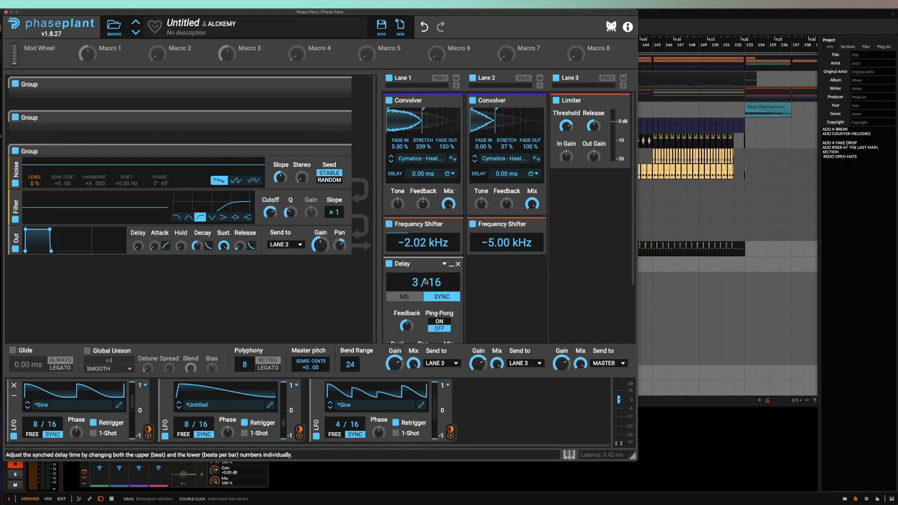
{"action": "scroll", "coordinate": [441, 271], "scroll_direction": "down", "scroll_amount": 2}
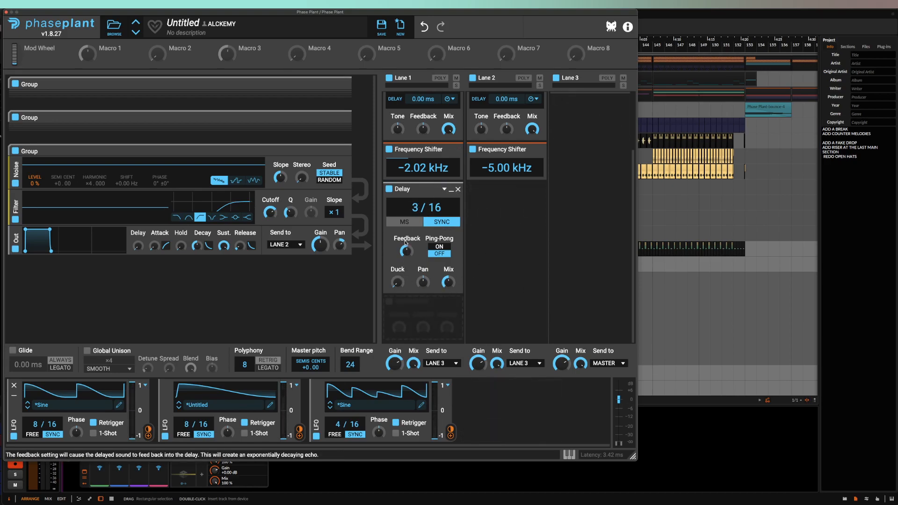
{"action": "left_click_drag", "start_coordinate": [397, 282], "coordinate": [397, 267]}
{"action": "left_click", "coordinate": [439, 246]}
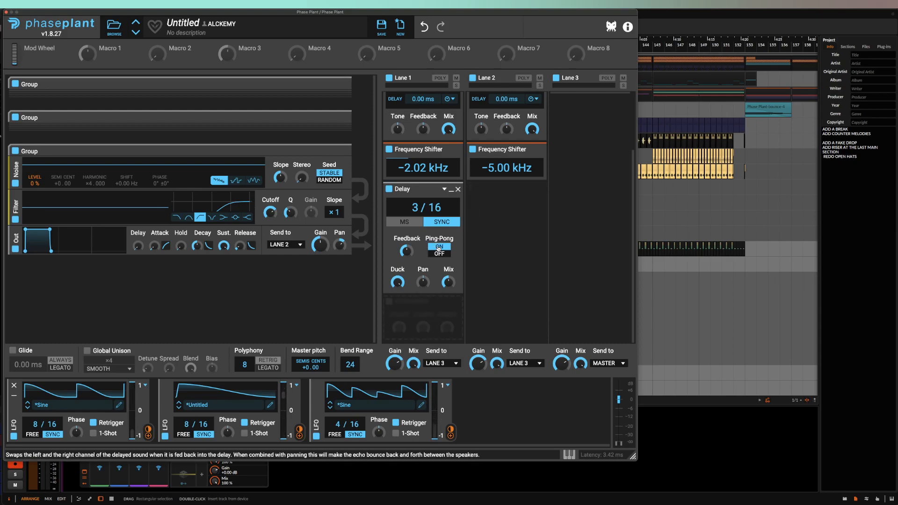
{"action": "left_click", "coordinate": [439, 254]}
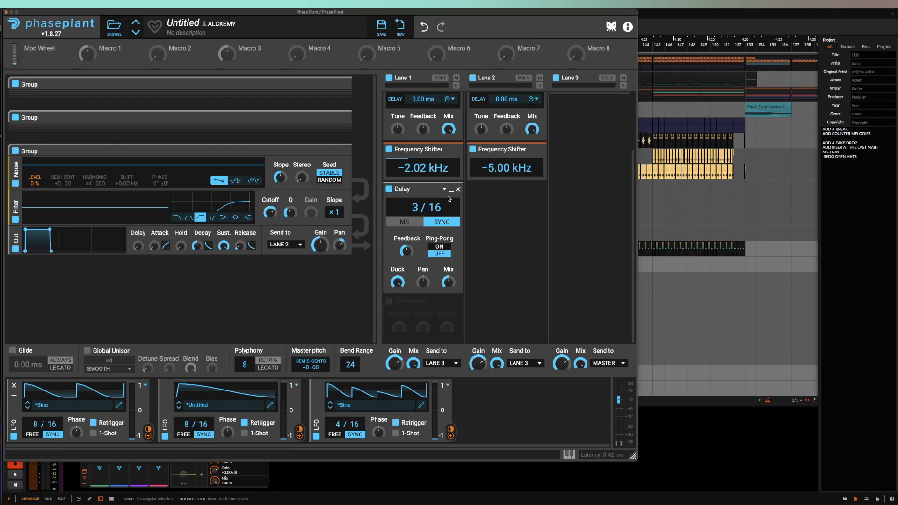
Solo the last Phase Plant track instead of the PORK group, and move the Delay from Lane 1 to Lane 2 in its synth
{"action": "left_click", "coordinate": [6, 12]}
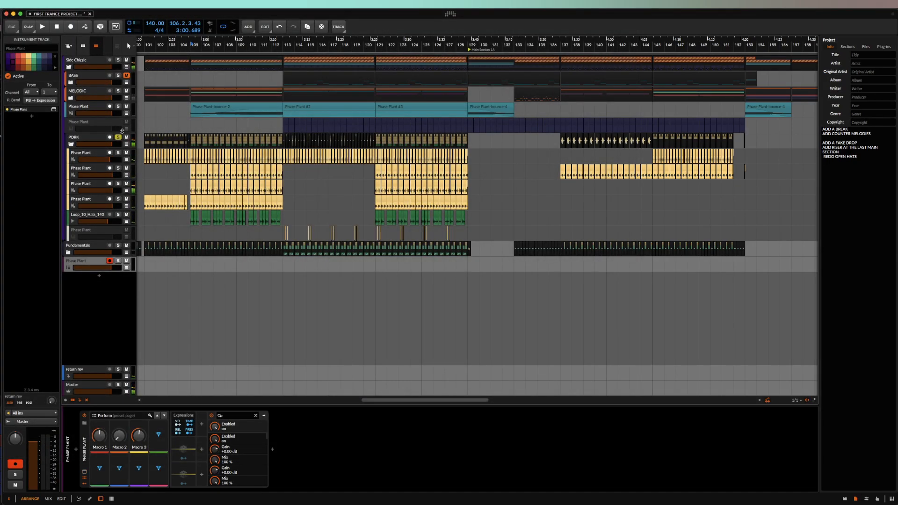
{"action": "left_click", "coordinate": [116, 138]}
{"action": "left_click", "coordinate": [118, 260]}
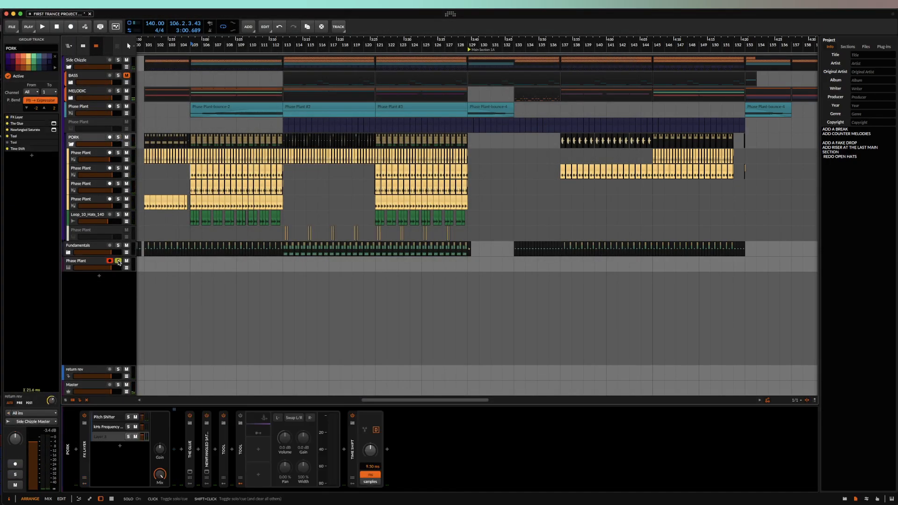
{"action": "left_click", "coordinate": [90, 263]}
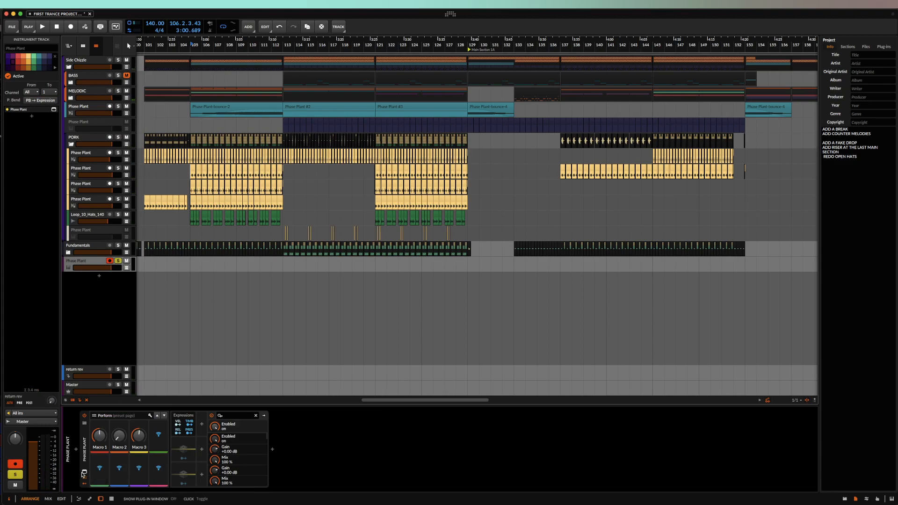
{"action": "left_click", "coordinate": [86, 472]}
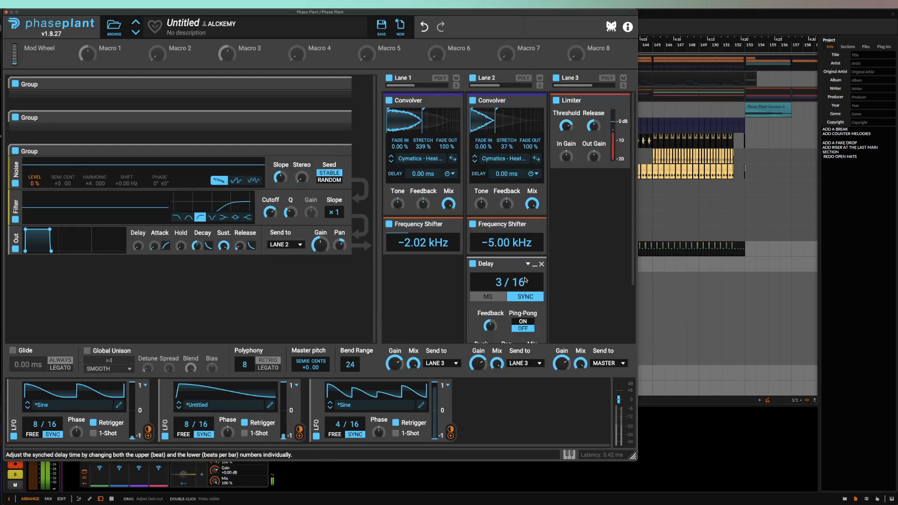
{"action": "scroll", "coordinate": [525, 273], "scroll_direction": "down", "scroll_amount": 4}
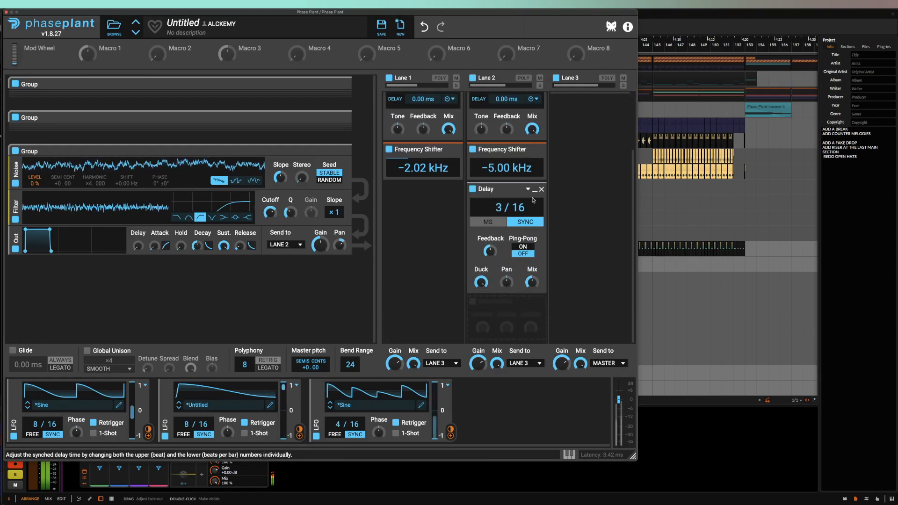
{"action": "scroll", "coordinate": [430, 207], "scroll_direction": "up", "scroll_amount": 3}
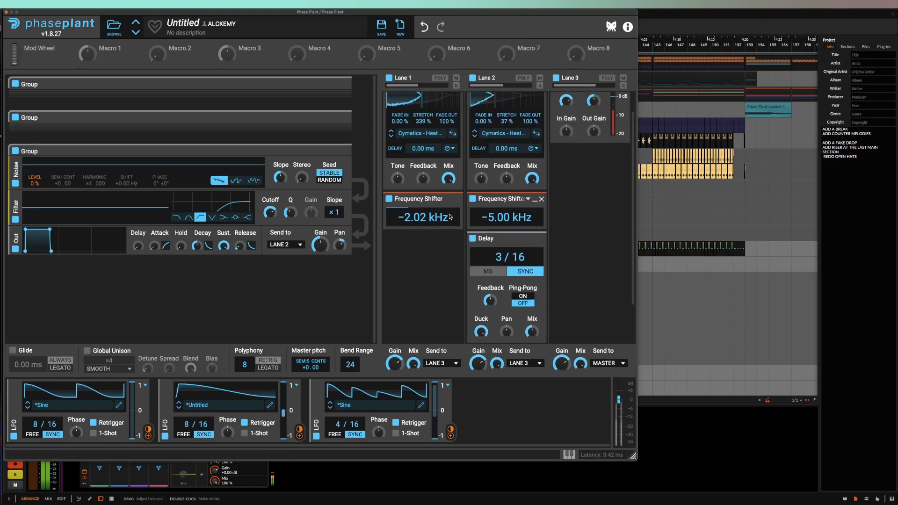
{"action": "scroll", "coordinate": [431, 207], "scroll_direction": "up", "scroll_amount": 2}
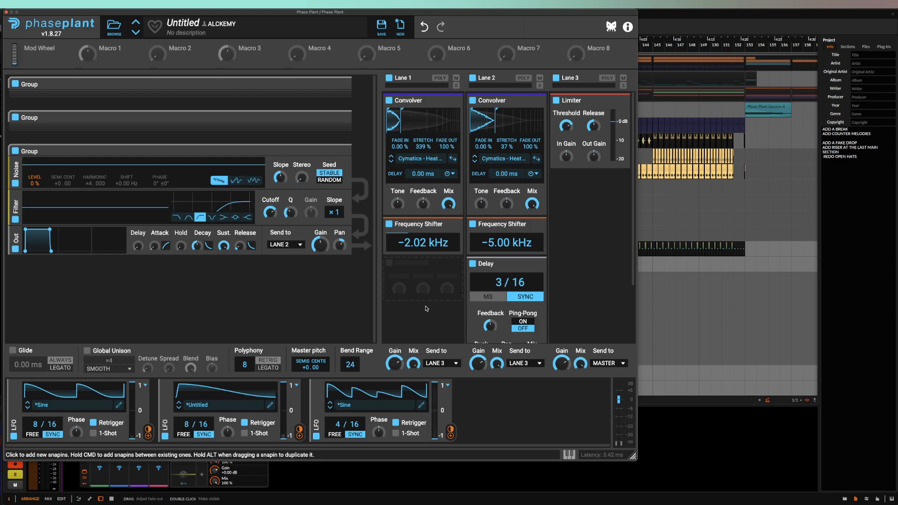
Set the arrangement's play position to bar 105 and reopen Phase Plant on the soloed instrument track
{"action": "left_click", "coordinate": [6, 12]}
{"action": "left_click", "coordinate": [198, 191]}
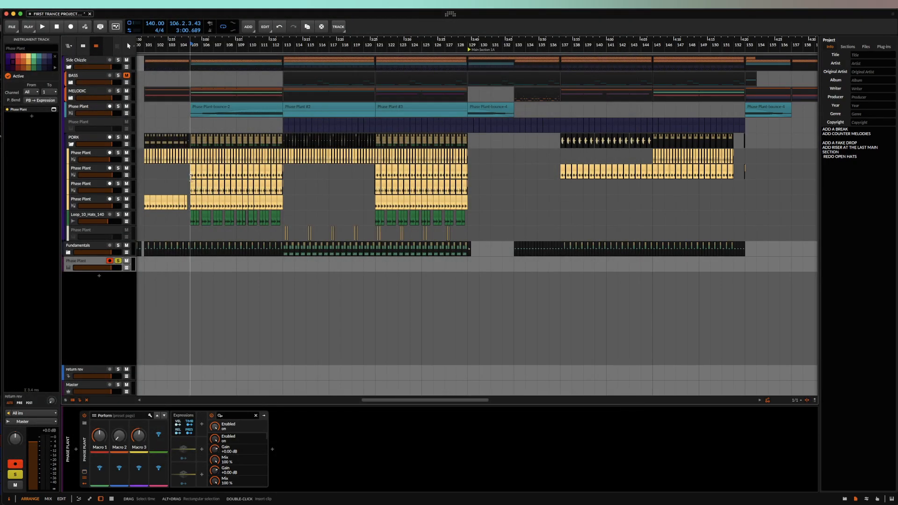
{"action": "left_click", "coordinate": [559, 113]}
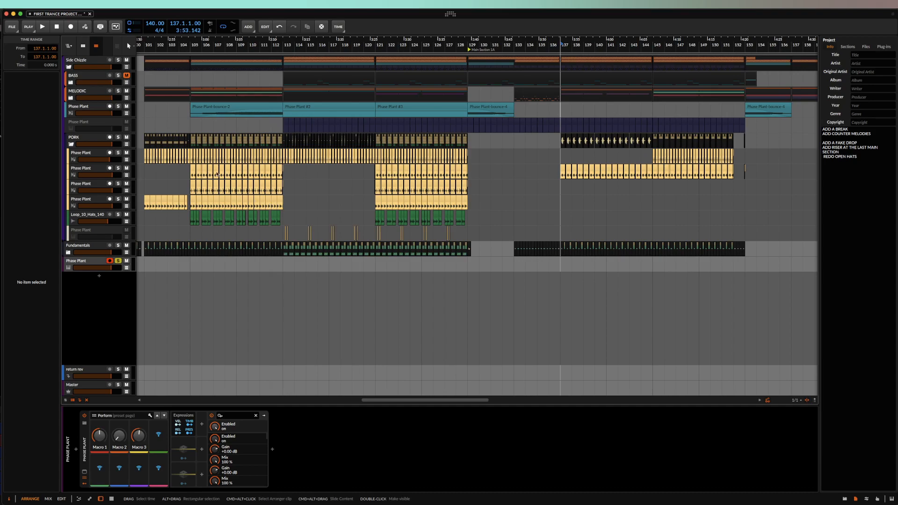
{"action": "left_click", "coordinate": [191, 129]}
{"action": "scroll", "coordinate": [192, 128], "scroll_direction": "up", "scroll_amount": 5}
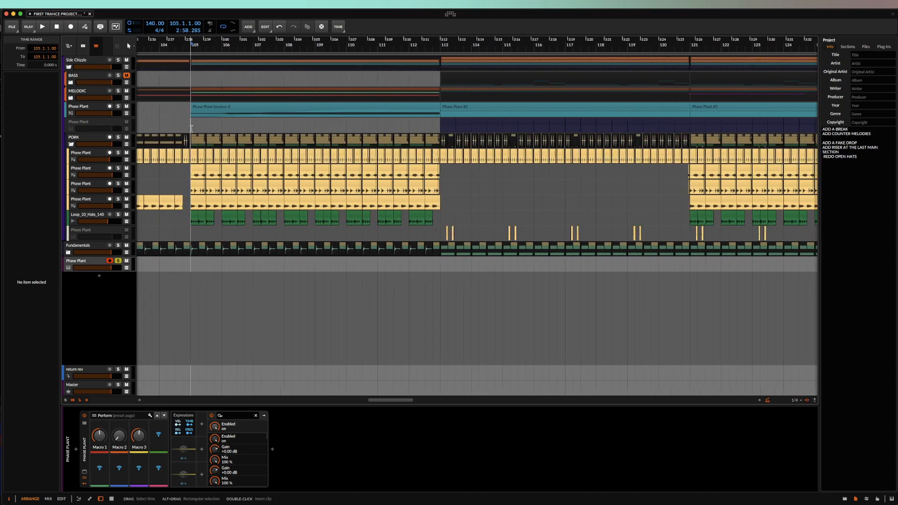
{"action": "scroll", "coordinate": [191, 129], "scroll_direction": "down", "scroll_amount": 5}
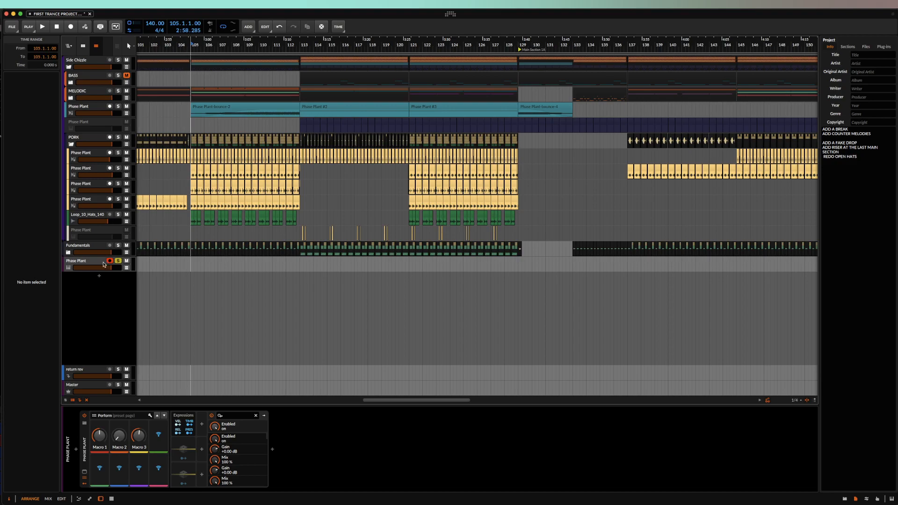
{"action": "left_click", "coordinate": [98, 264]}
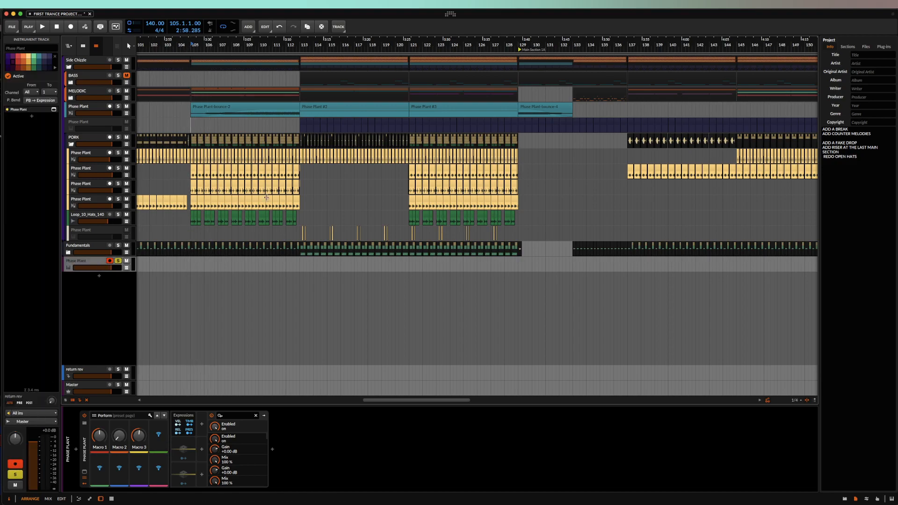
{"action": "left_click", "coordinate": [85, 473]}
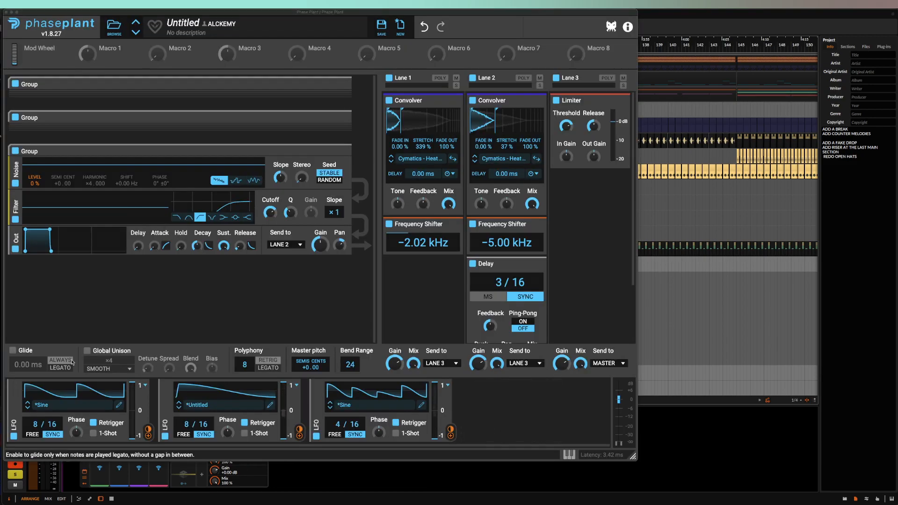